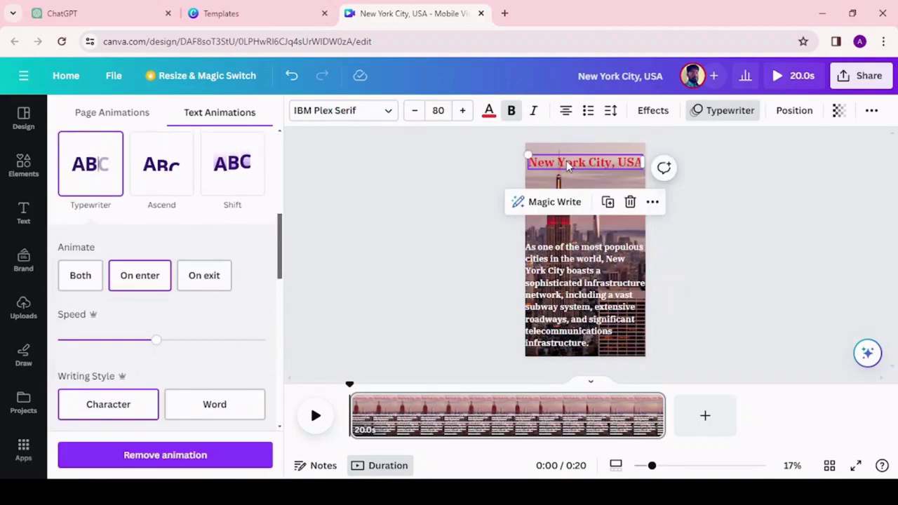
Step: Delay the description text to start around 3 seconds, then preview the animation
{"action": "right_click", "coordinate": [566, 161]}
{"action": "left_click", "coordinate": [619, 321]}
{"action": "left_click", "coordinate": [561, 263]}
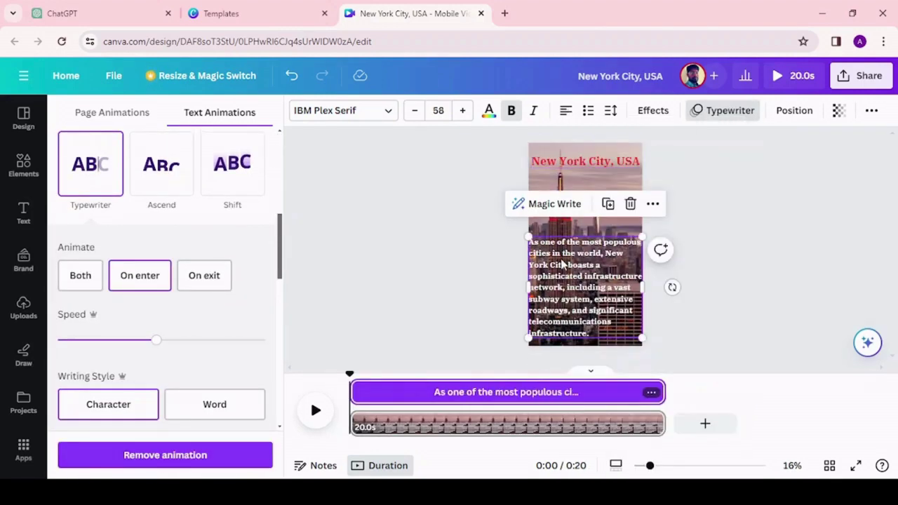
{"action": "left_click_drag", "start_coordinate": [354, 391], "coordinate": [443, 391]}
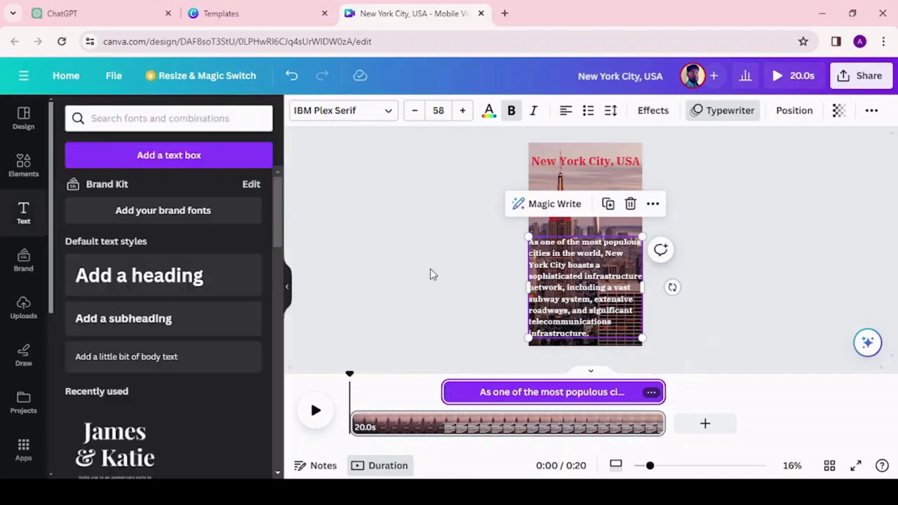
{"action": "left_click", "coordinate": [316, 411]}
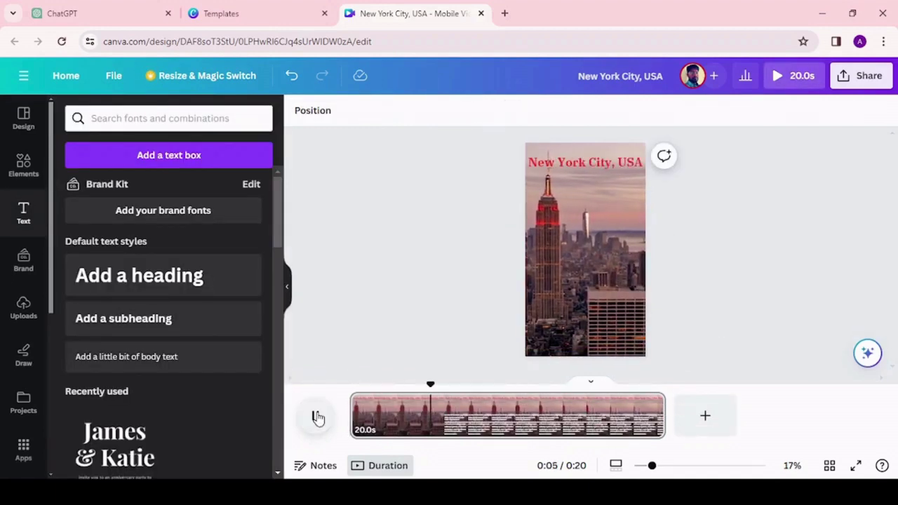
Step: Download the video as an MP4 file
{"action": "left_click", "coordinate": [866, 77]}
{"action": "left_click", "coordinate": [702, 408]}
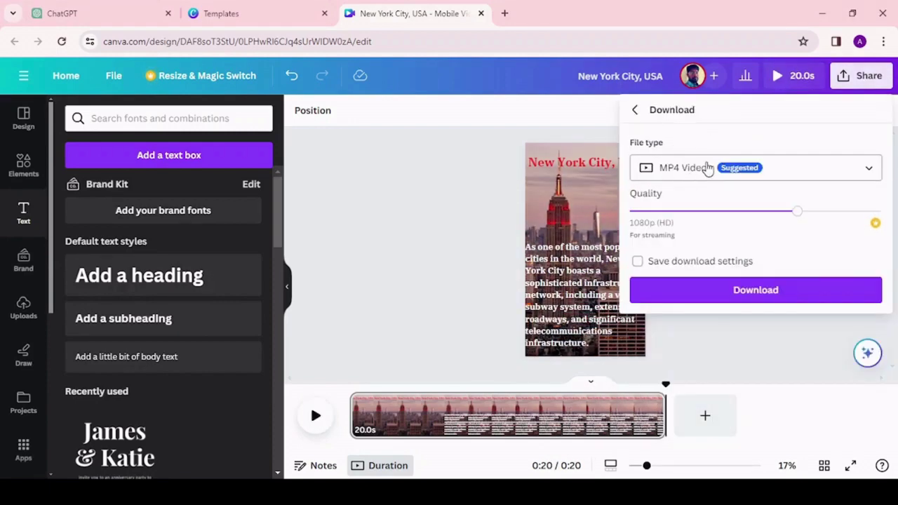
{"action": "left_click", "coordinate": [762, 289]}
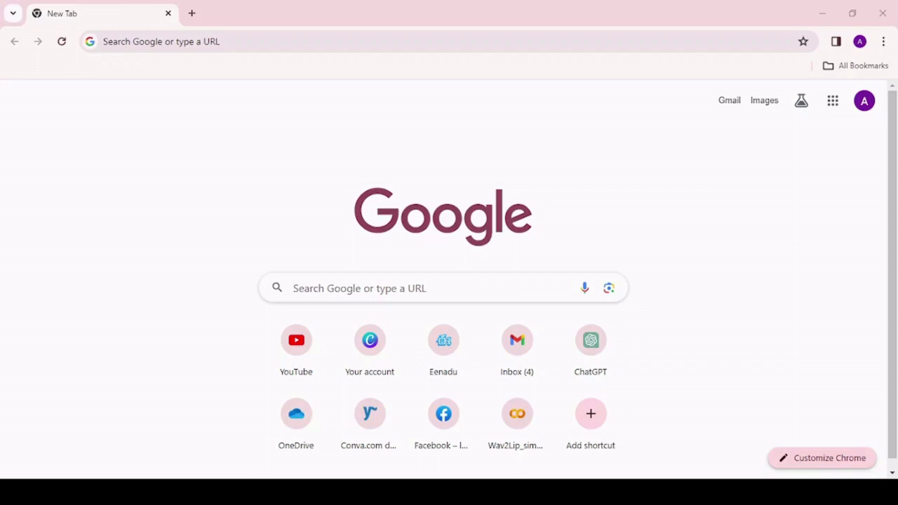
Step: Search Google for chatgpt and open the ChatGPT website
{"action": "left_click", "coordinate": [402, 284]}
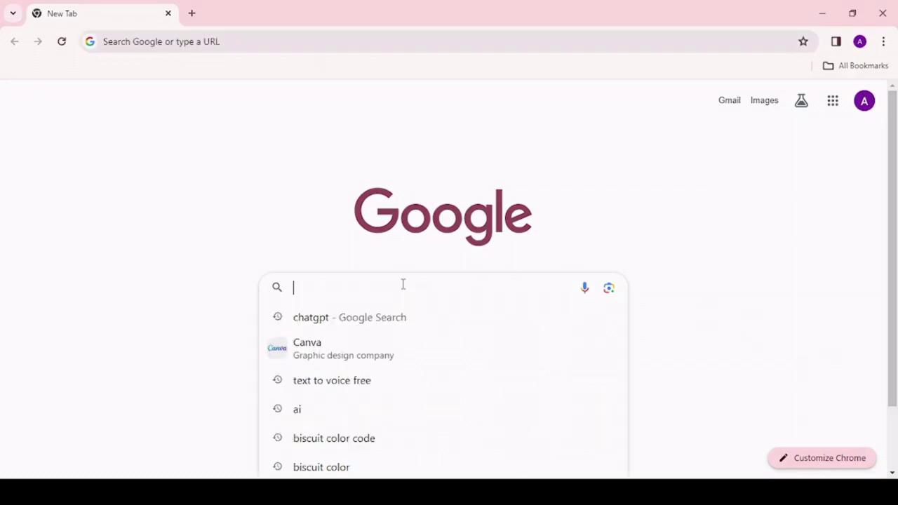
{"action": "type", "text": "chat"}
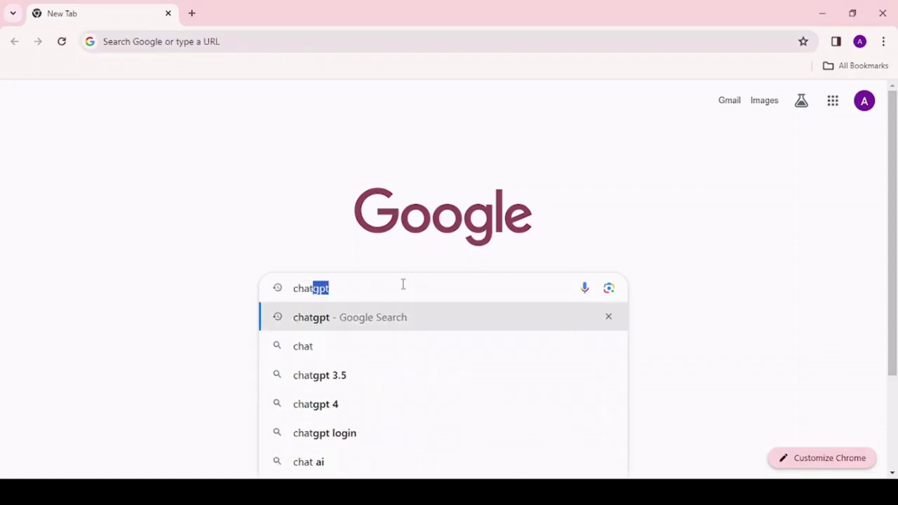
{"action": "key", "text": "Return"}
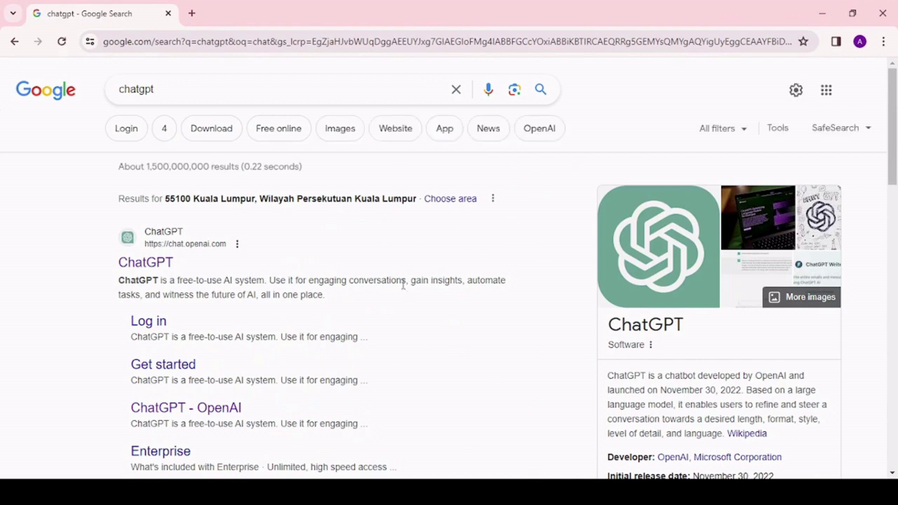
{"action": "left_click", "coordinate": [146, 261]}
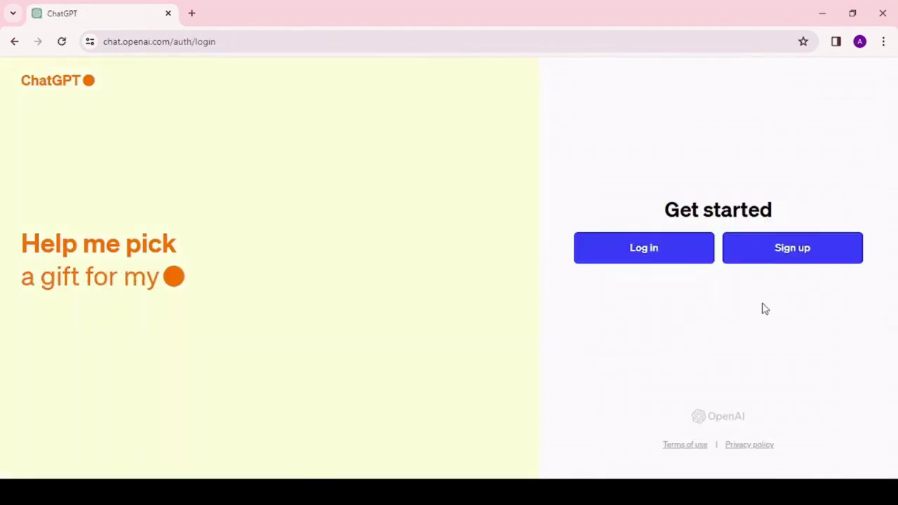
Step: Log in to ChatGPT with the Google account
{"action": "left_click", "coordinate": [653, 254]}
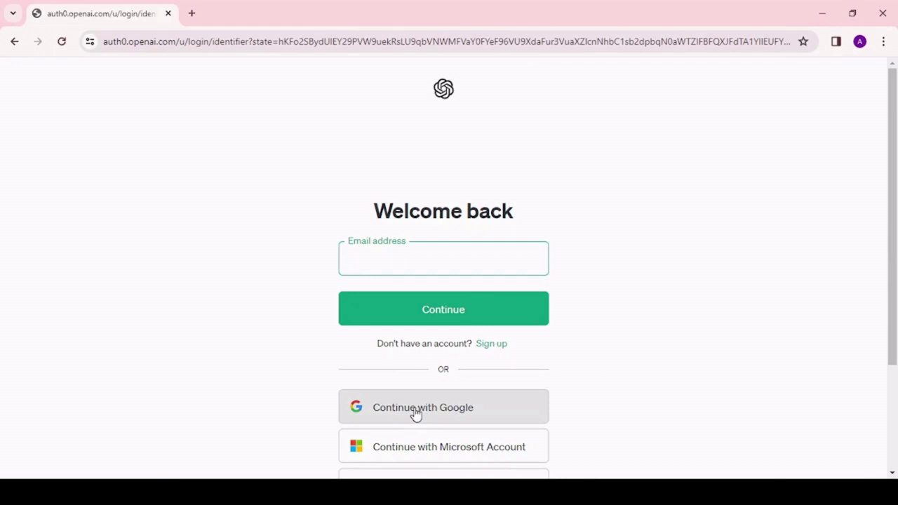
{"action": "left_click", "coordinate": [416, 415]}
{"action": "type", "text": "what is the world's largest city"}
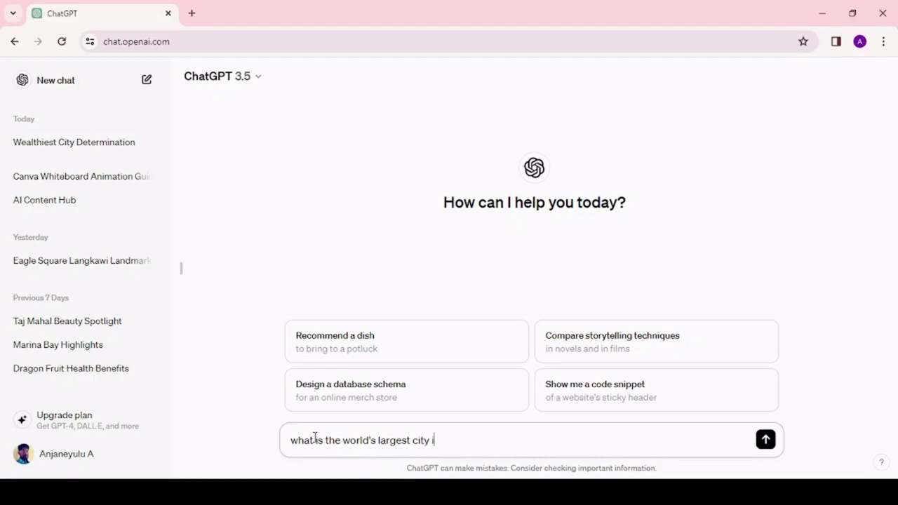
Step: Send the question asking for the world's largest city in infrastructure
{"action": "type", "text": "infrastructure?"}
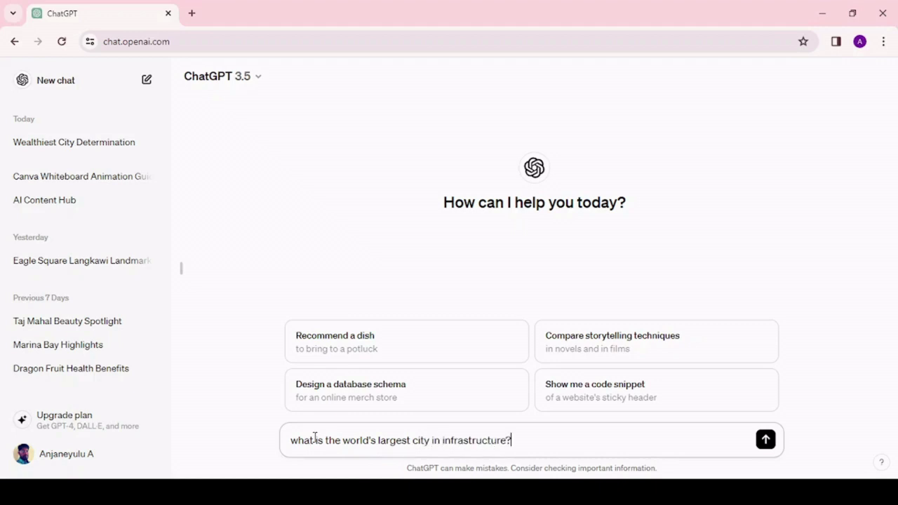
{"action": "key", "text": "Return"}
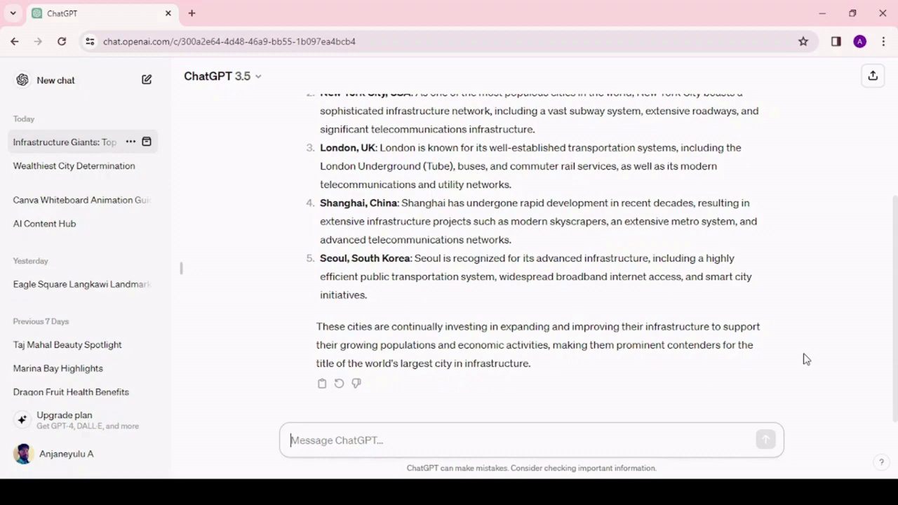
Step: Read through ChatGPT's five-city answer ending with Seoul, then start a new browser tab
{"action": "scroll", "coordinate": [805, 359], "scroll_direction": "up", "scroll_amount": 1}
{"action": "scroll", "coordinate": [805, 359], "scroll_direction": "up", "scroll_amount": 1}
{"action": "scroll", "coordinate": [805, 359], "scroll_direction": "up", "scroll_amount": 1}
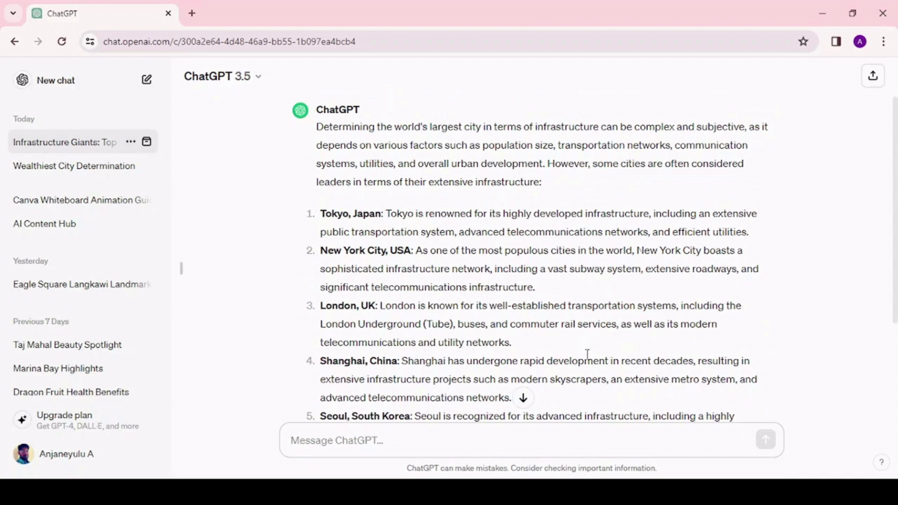
{"action": "scroll", "coordinate": [586, 354], "scroll_direction": "down", "scroll_amount": 1}
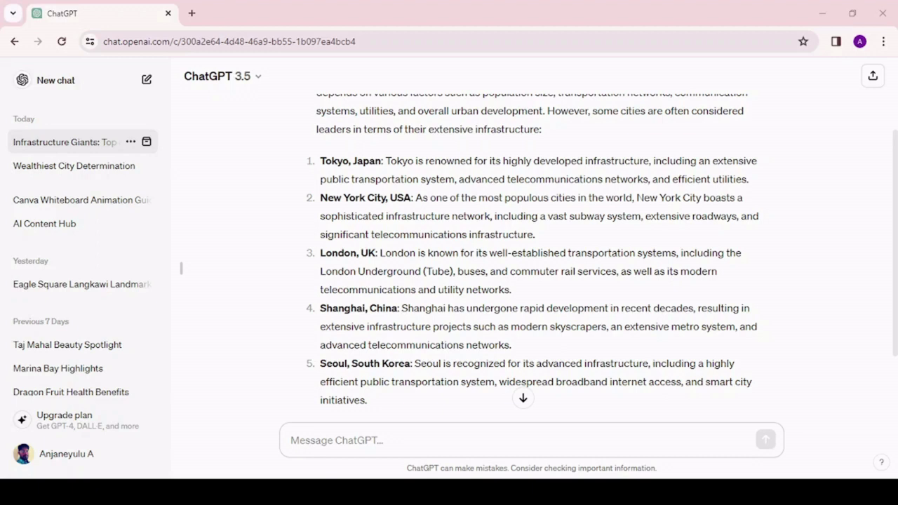
{"action": "key", "text": "ctrl+t"}
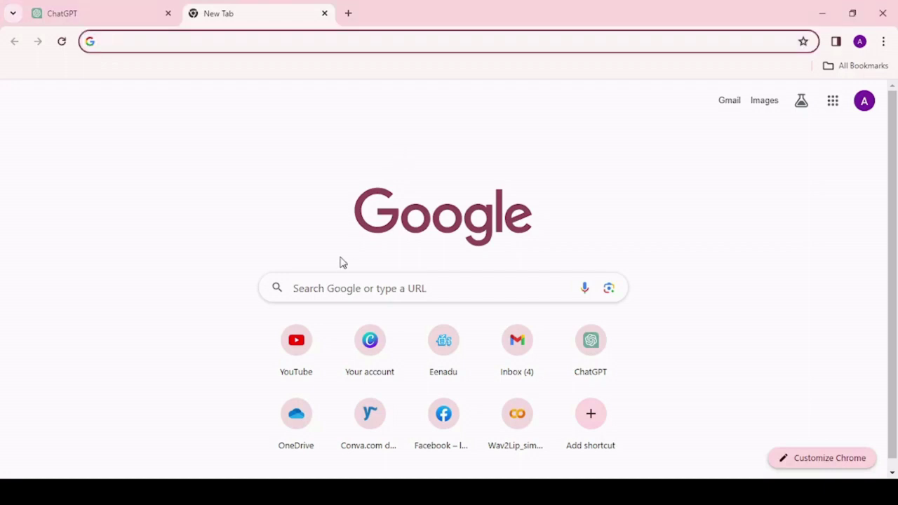
Step: Search Google for canva and open the Canva website
{"action": "left_click", "coordinate": [324, 292]}
{"action": "type", "text": "C"}
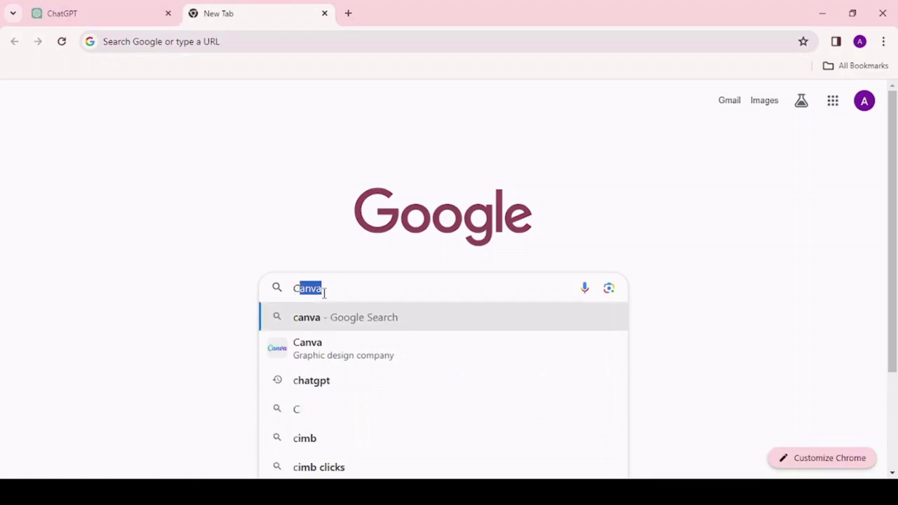
{"action": "type", "text": "anva"}
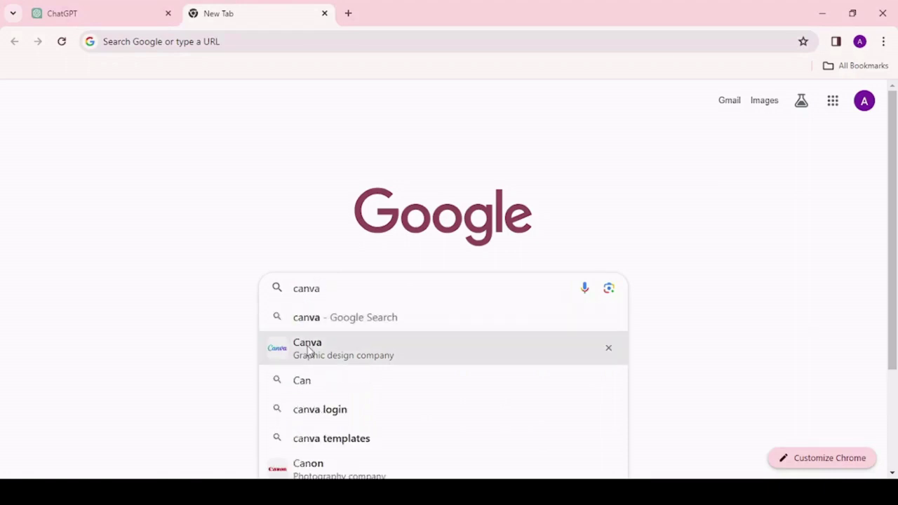
{"action": "key", "text": "Return"}
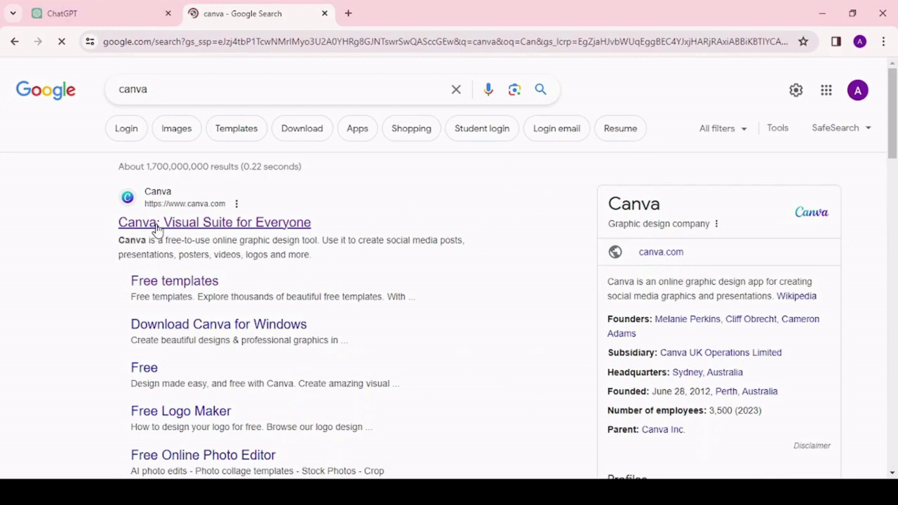
{"action": "left_click", "coordinate": [157, 229]}
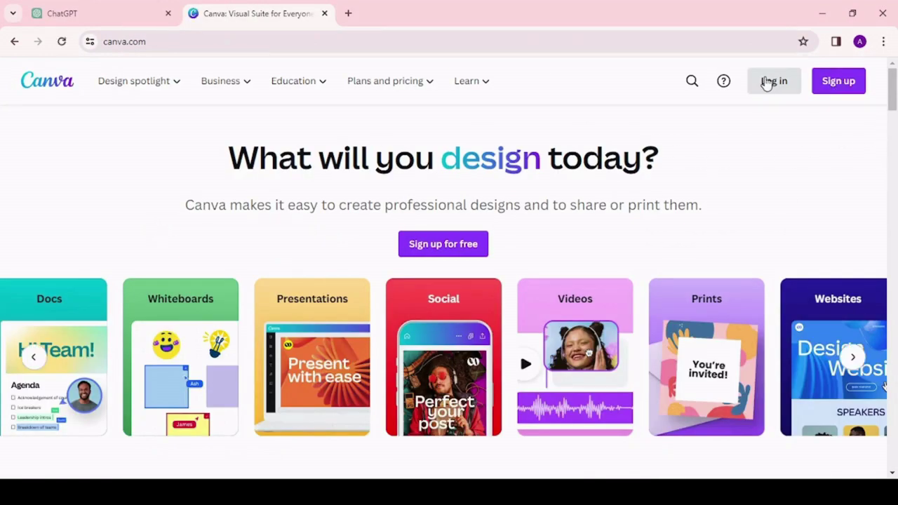
Step: Log in to Canva with the Google account
{"action": "left_click", "coordinate": [767, 83]}
{"action": "left_click", "coordinate": [773, 82]}
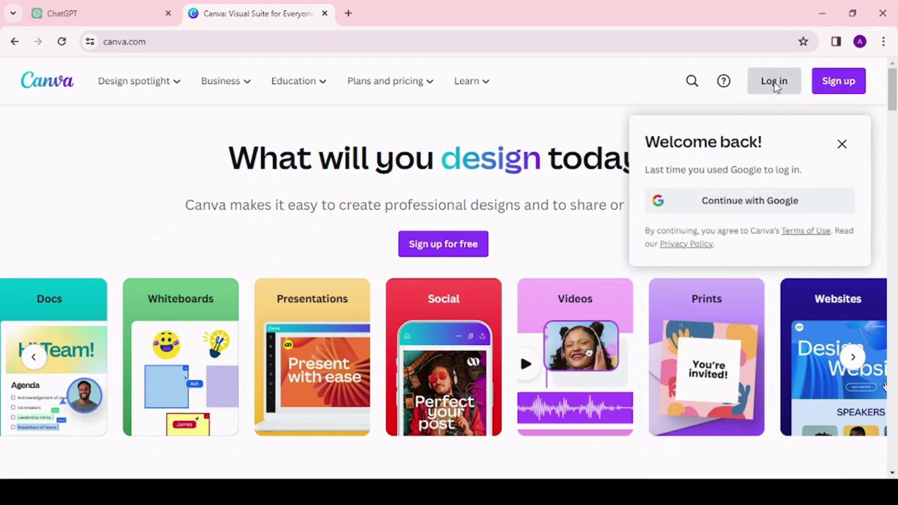
{"action": "left_click", "coordinate": [329, 171]}
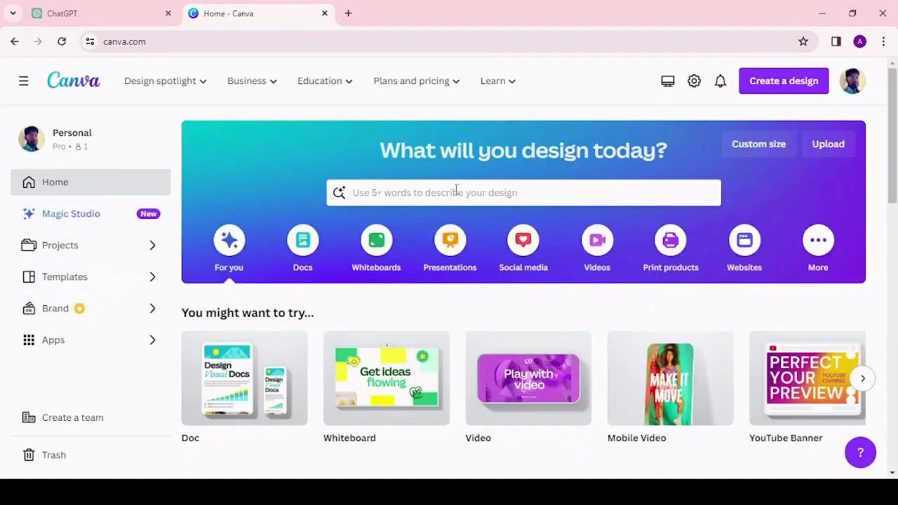
Step: Search Canva for YouTube Shorts templates and start a blank mobile video design
{"action": "left_click", "coordinate": [457, 190]}
{"action": "type", "text": "YouTube Shorts."}
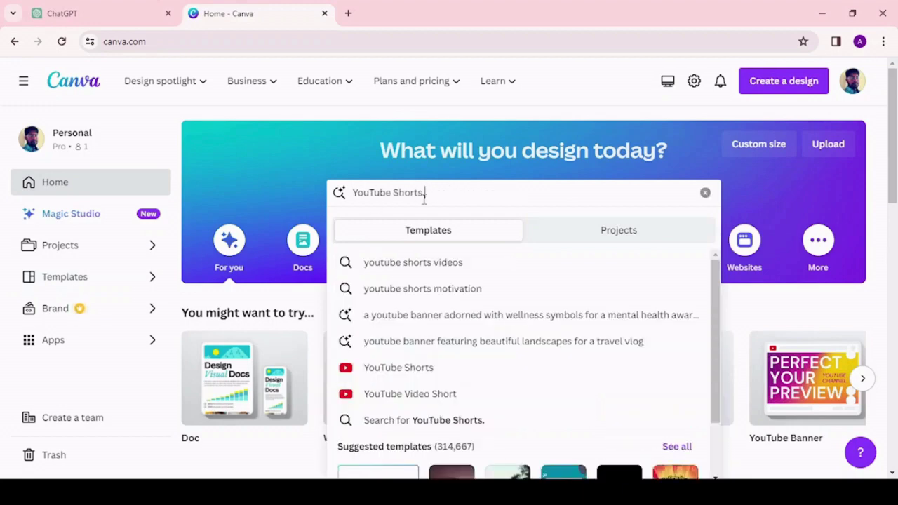
{"action": "key", "text": "BackSpace"}
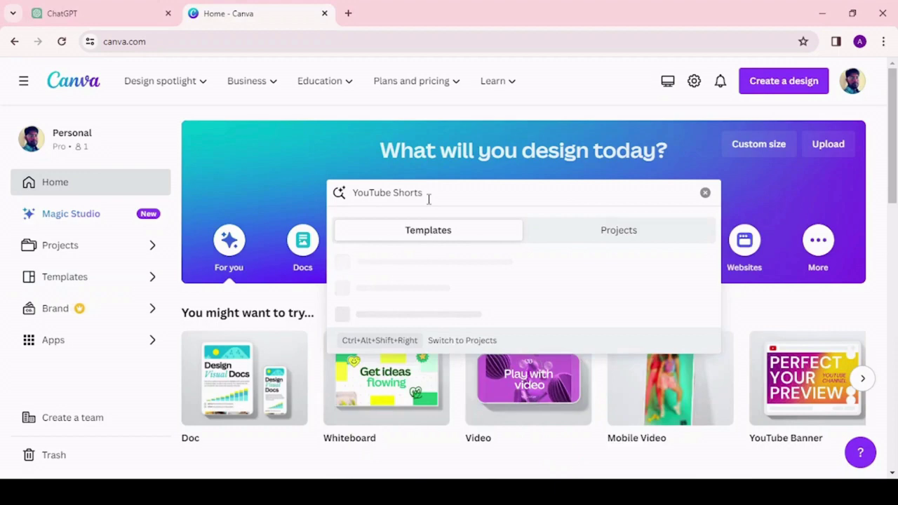
{"action": "key", "text": "Return"}
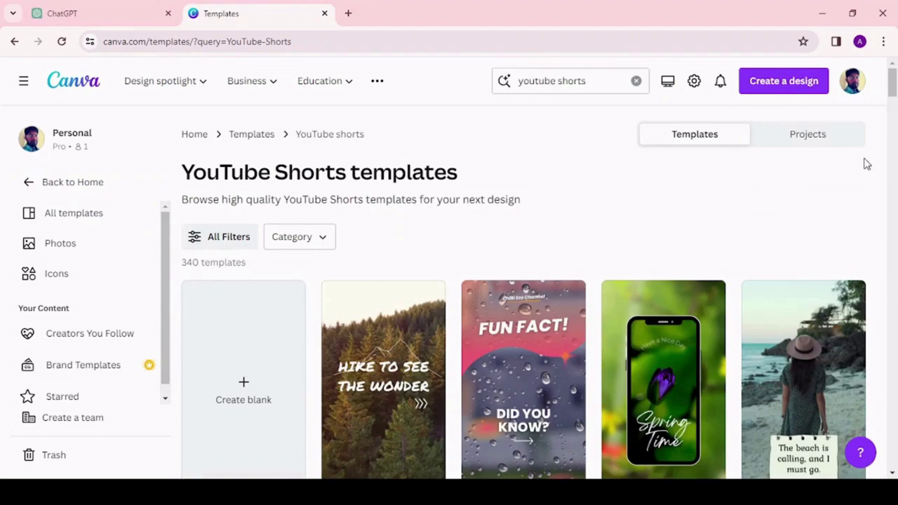
{"action": "mouse_move", "coordinate": [892, 84]}
{"action": "left_mouse_down"}
{"action": "mouse_move", "coordinate": [893, 143]}
{"action": "mouse_move", "coordinate": [891, 83]}
{"action": "mouse_move", "coordinate": [890, 92]}
{"action": "left_mouse_up"}
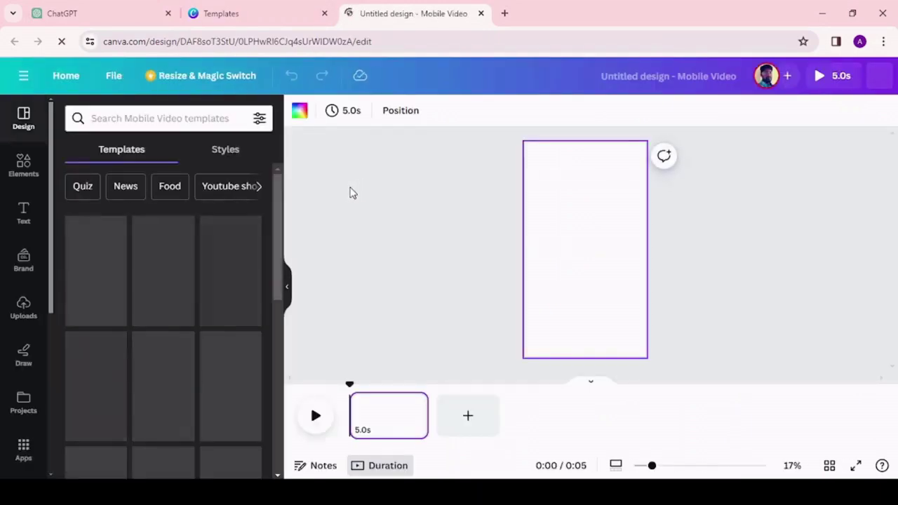
Step: Search Canva elements for 'New York City, USA', copied from the ChatGPT tab
{"action": "left_click", "coordinate": [24, 171]}
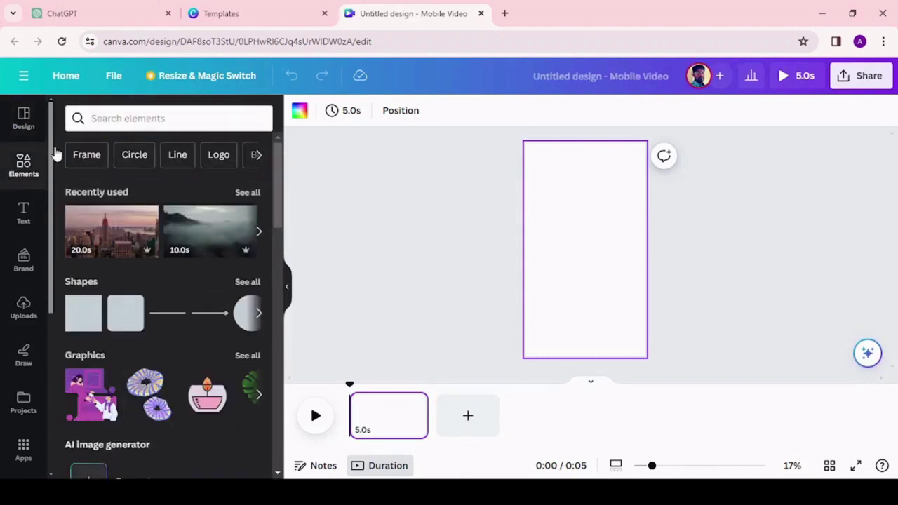
{"action": "left_click", "coordinate": [88, 21]}
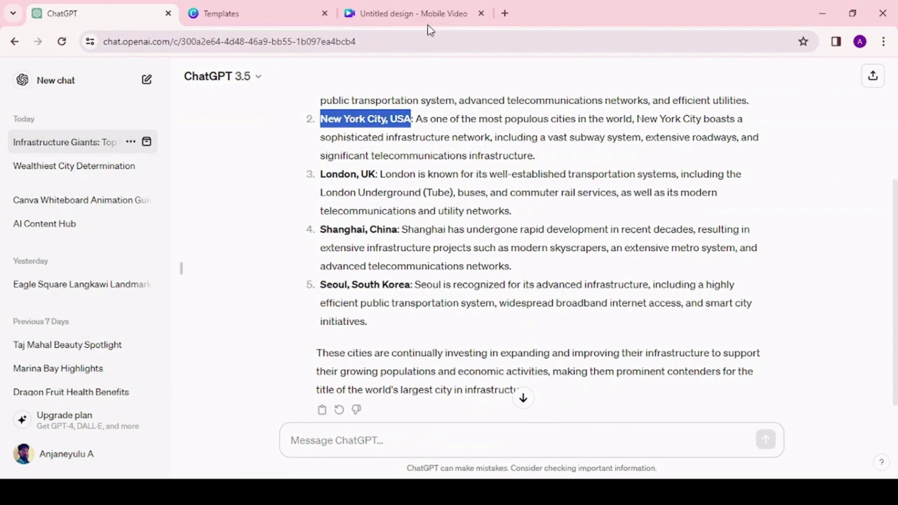
{"action": "left_click", "coordinate": [404, 13]}
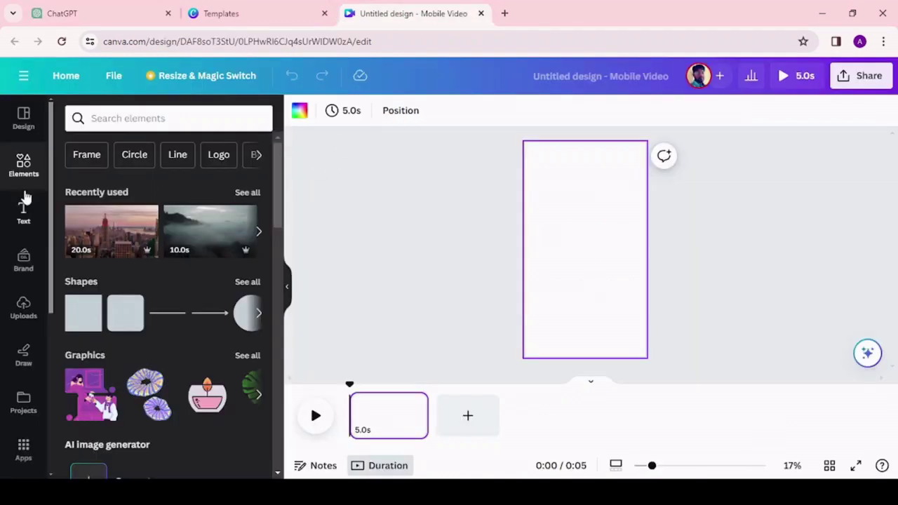
{"action": "left_click", "coordinate": [133, 118]}
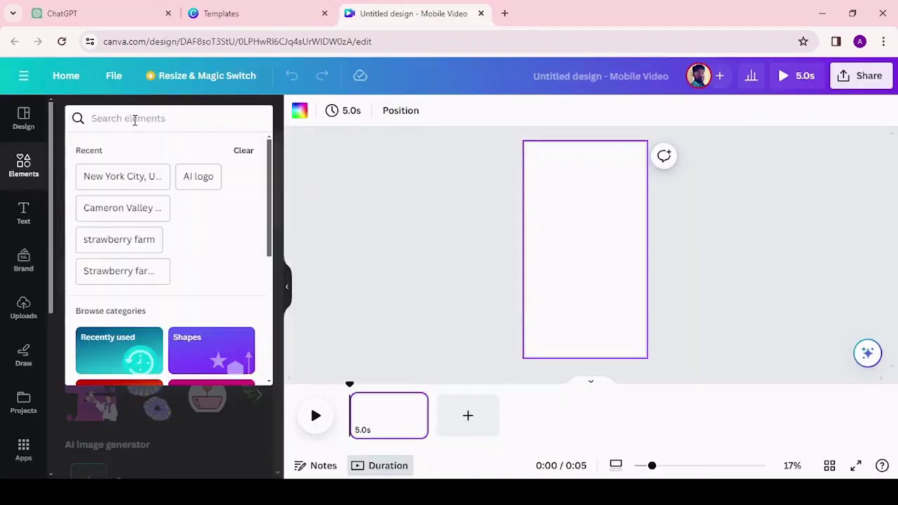
{"action": "type", "text": "New York City, USA"}
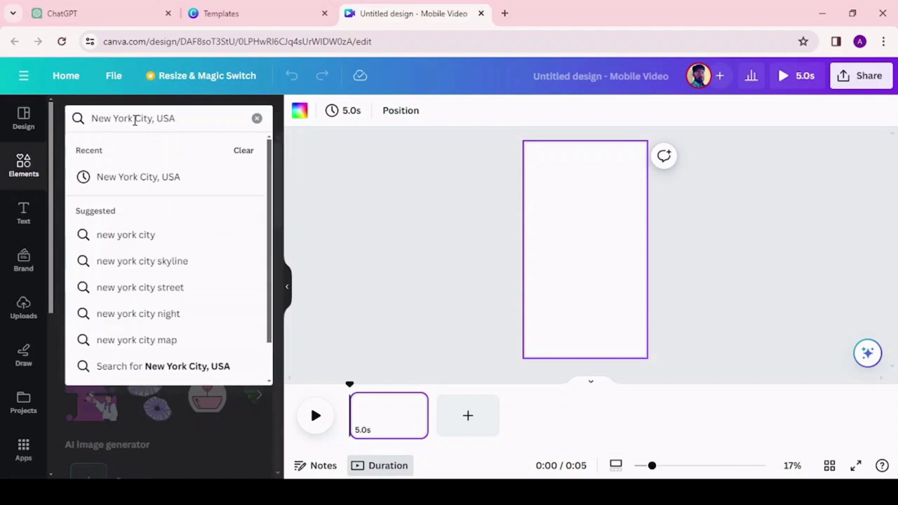
{"action": "key", "text": "Return"}
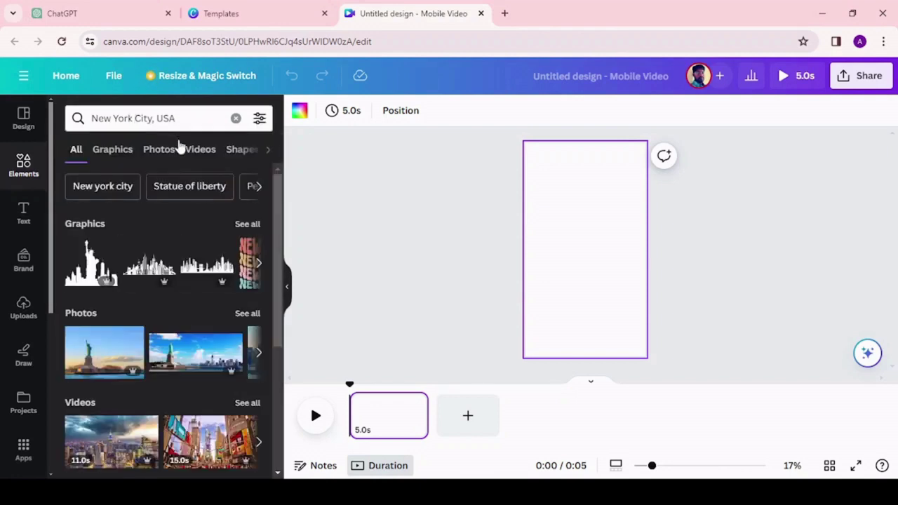
Step: Place the 20-second skyline stock video on the page and set it as background
{"action": "left_click", "coordinate": [201, 153]}
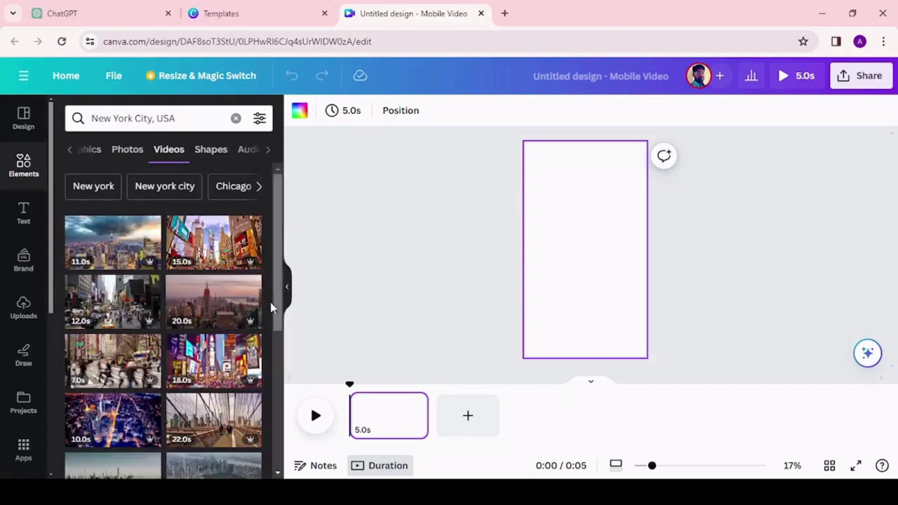
{"action": "left_click_drag", "start_coordinate": [197, 308], "coordinate": [551, 226]}
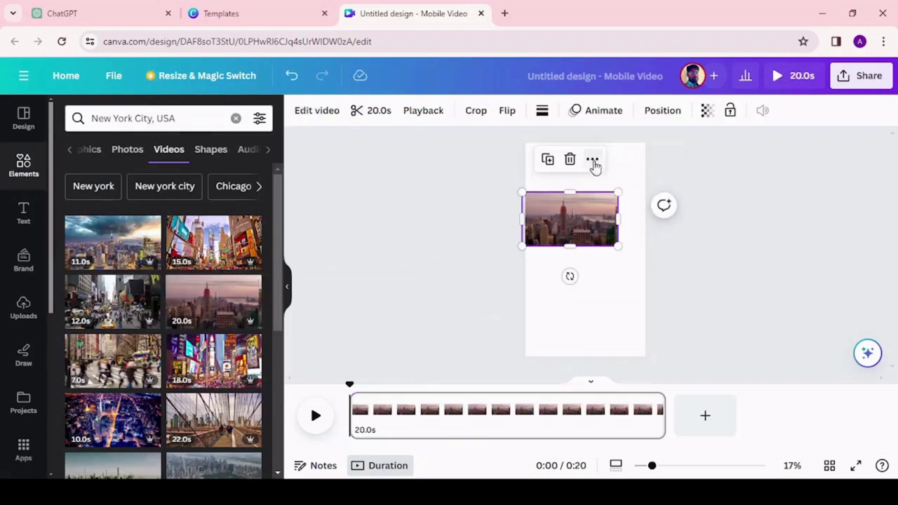
{"action": "left_click", "coordinate": [592, 161]}
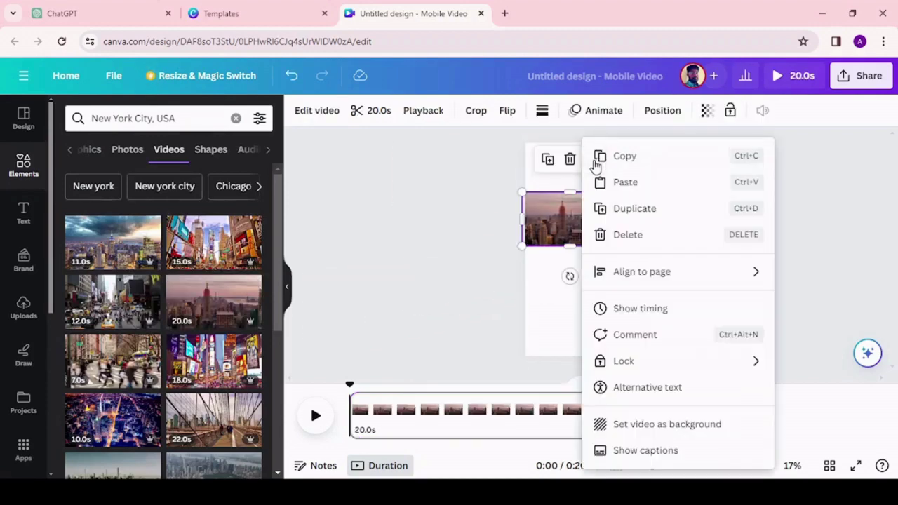
{"action": "left_click", "coordinate": [647, 424]}
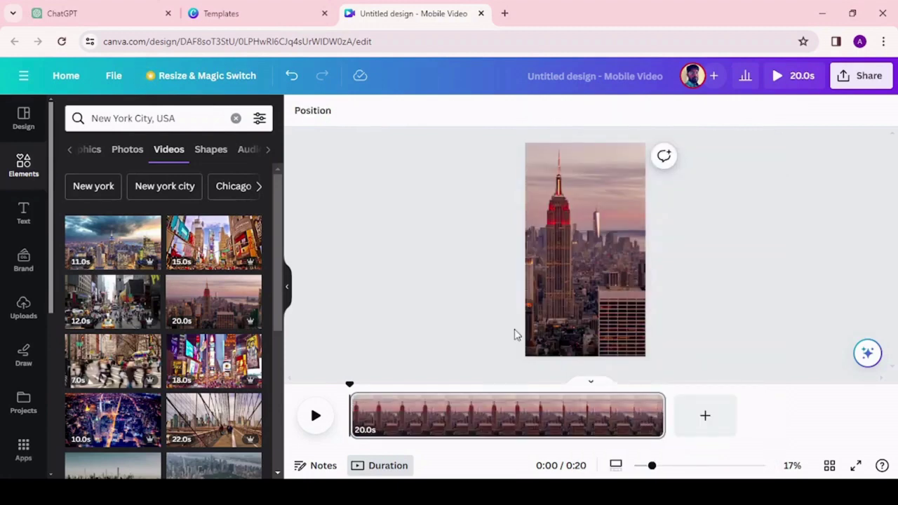
Step: Add a heading reading 'New York City, USA' and select all its text
{"action": "left_click", "coordinate": [23, 213]}
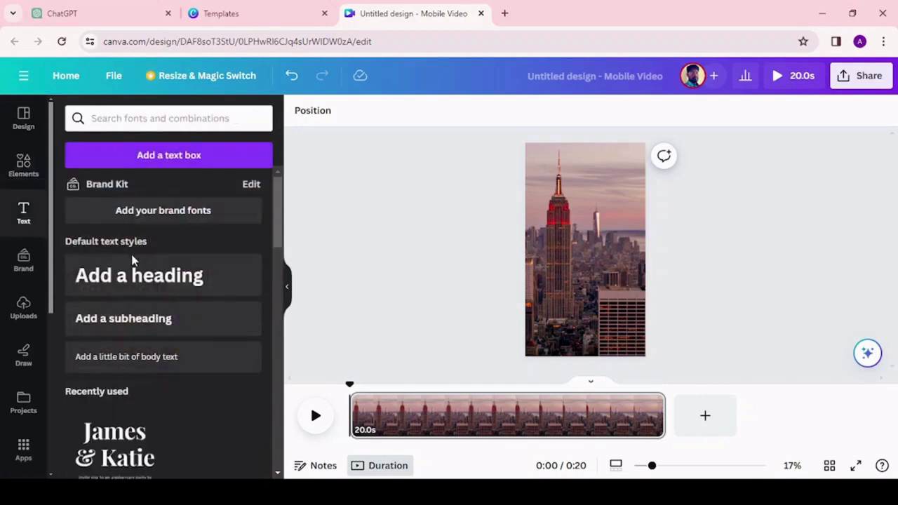
{"action": "left_click", "coordinate": [140, 275]}
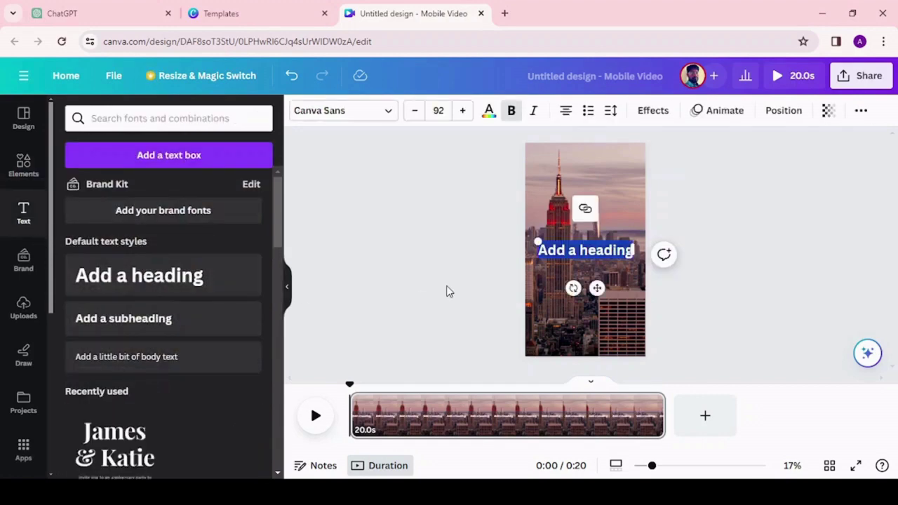
{"action": "type", "text": "New York City, USA"}
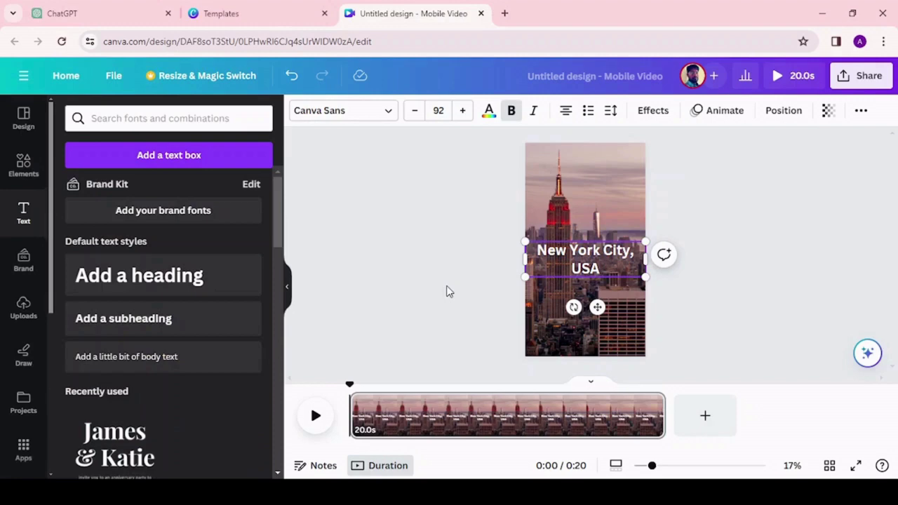
{"action": "key", "text": "ctrl+a"}
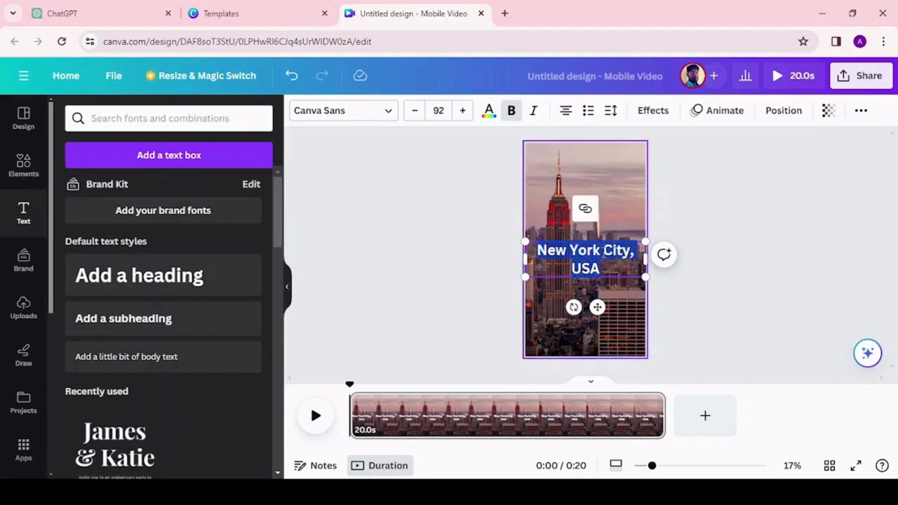
{"action": "left_click", "coordinate": [547, 257]}
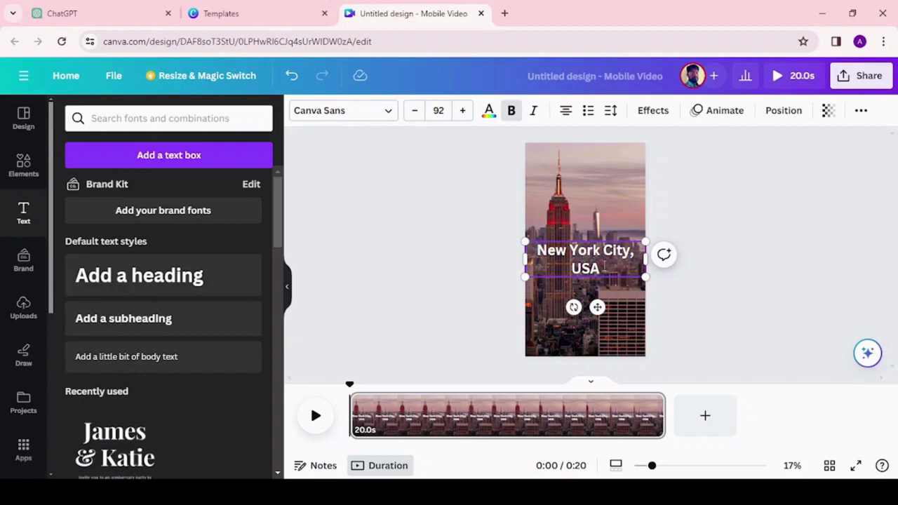
{"action": "key", "text": "ctrl+a"}
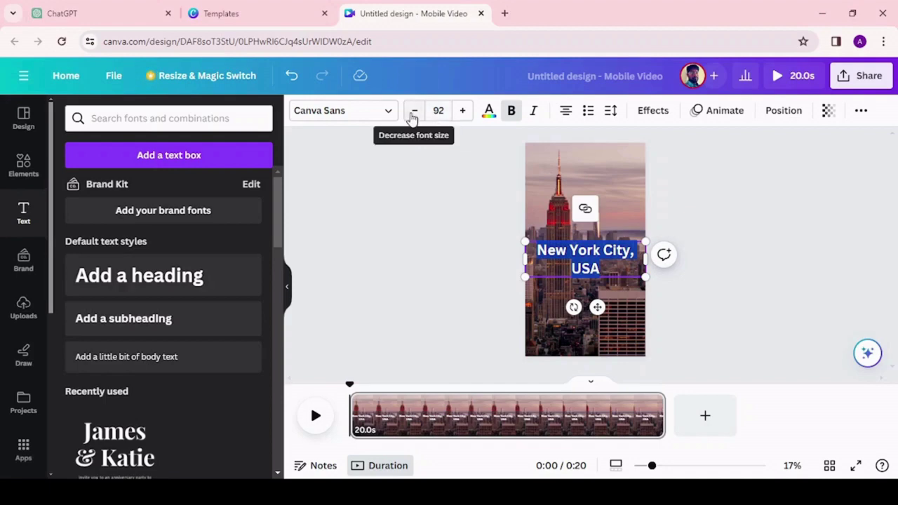
Step: Reduce the title to size 80, set it in IBM Plex Serif, and drag it to the video's top
{"action": "left_click", "coordinate": [414, 112]}
{"action": "left_click", "coordinate": [414, 112]}
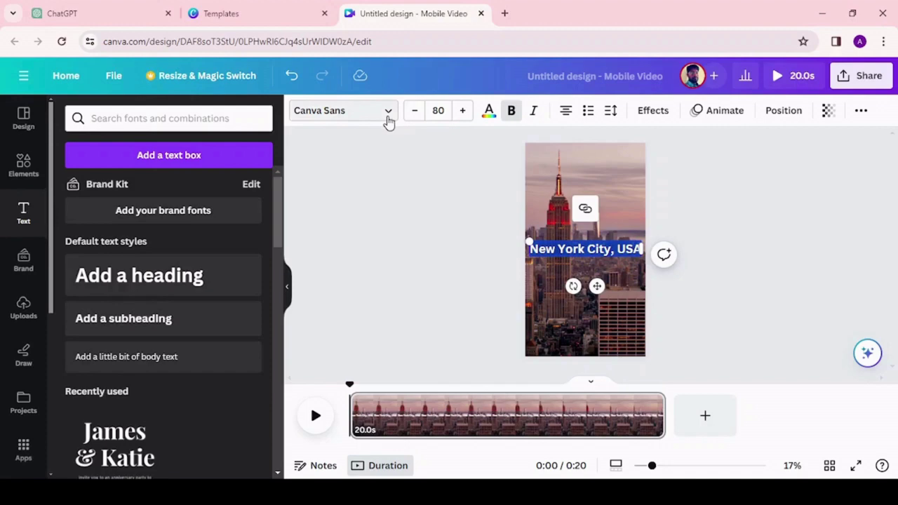
{"action": "left_click", "coordinate": [386, 115]}
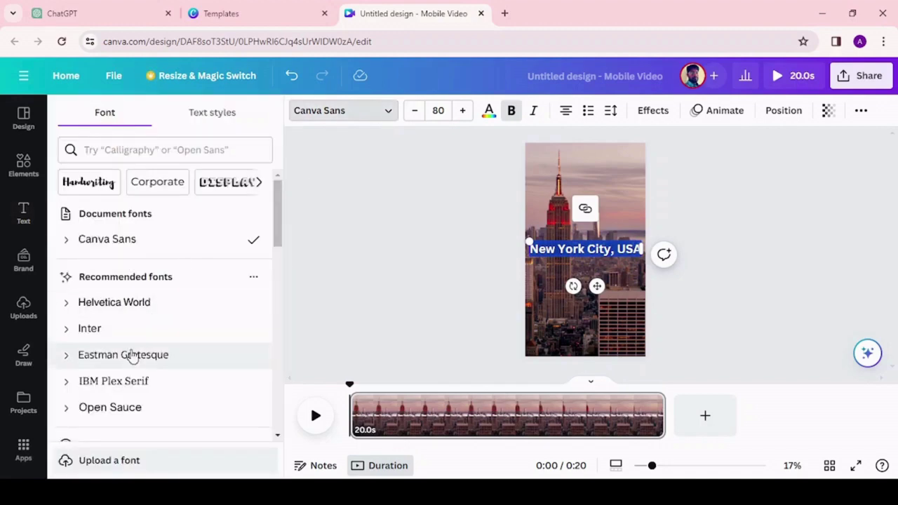
{"action": "left_click", "coordinate": [133, 381]}
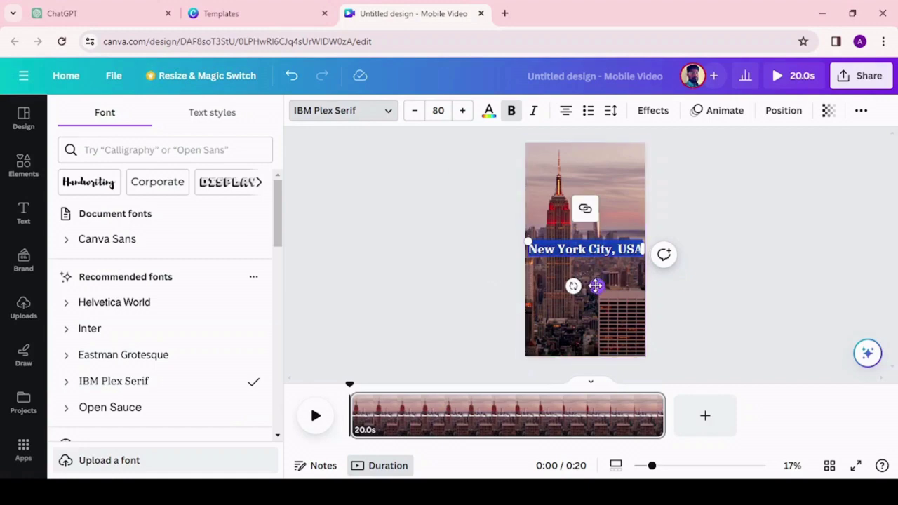
{"action": "left_click_drag", "start_coordinate": [596, 285], "coordinate": [599, 209]}
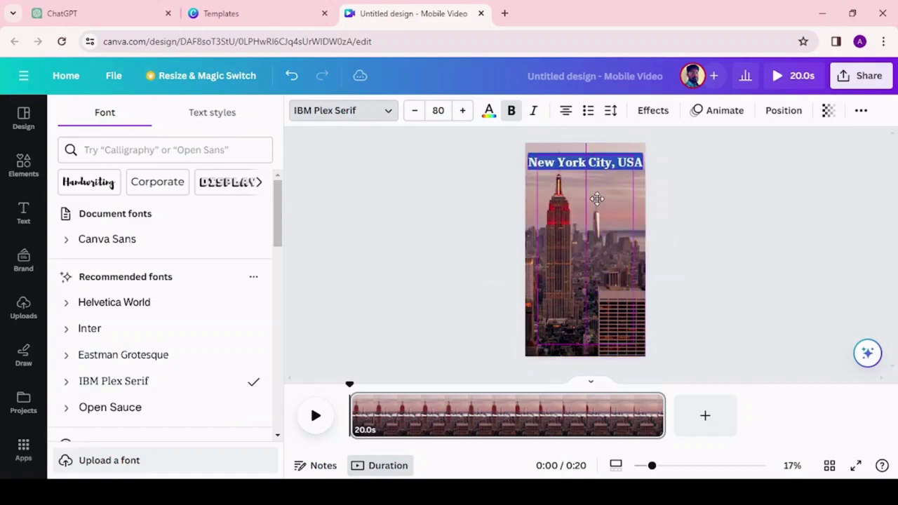
{"action": "left_click_drag", "start_coordinate": [596, 199], "coordinate": [595, 199]}
Step: Apply the Typewriter text animation to the New York City, USA title
{"action": "left_click", "coordinate": [726, 112]}
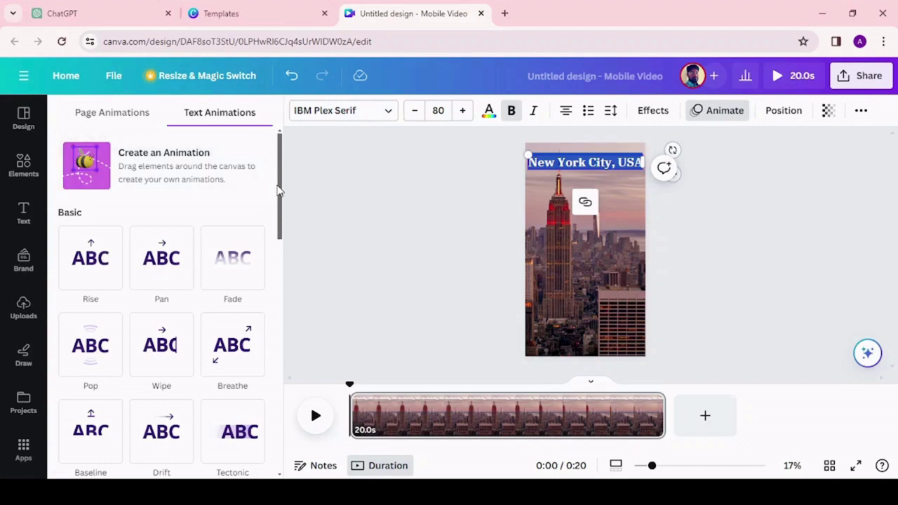
{"action": "left_click_drag", "start_coordinate": [280, 202], "coordinate": [281, 280]}
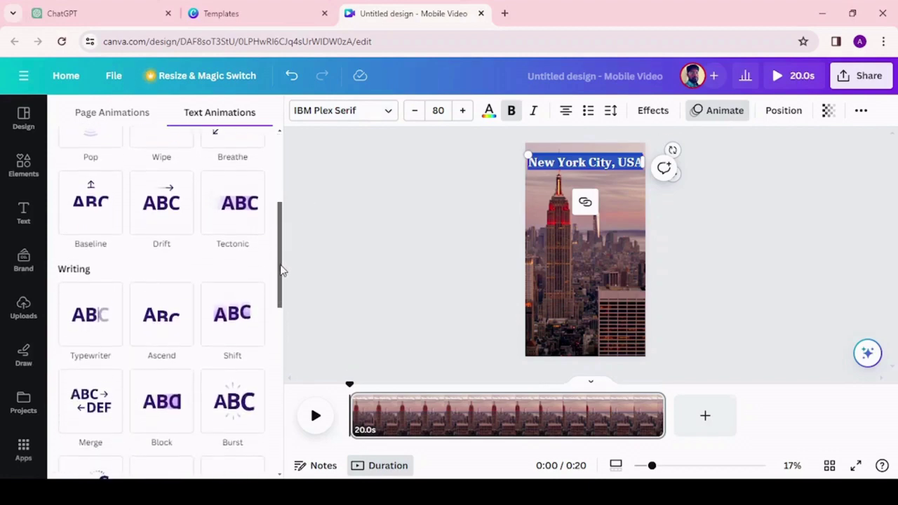
{"action": "left_click", "coordinate": [85, 294]}
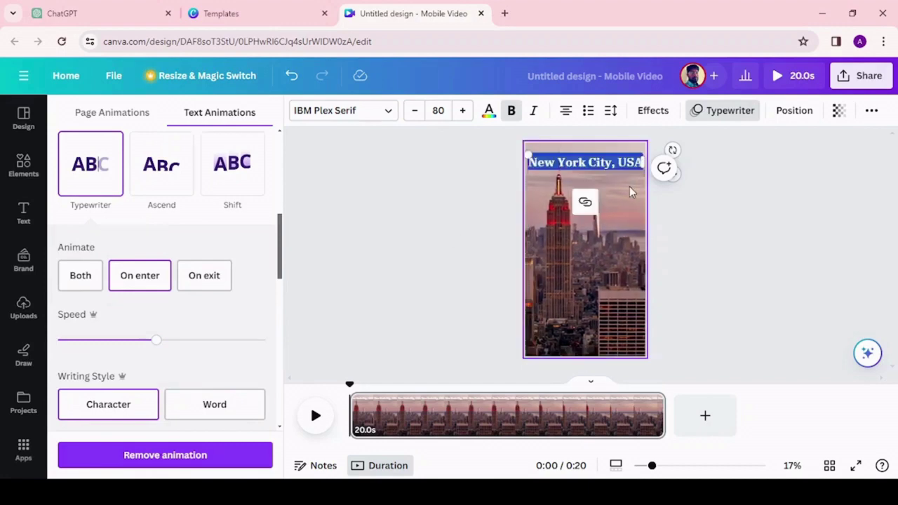
Step: Change the title text colour to Bright red
{"action": "left_click", "coordinate": [489, 114]}
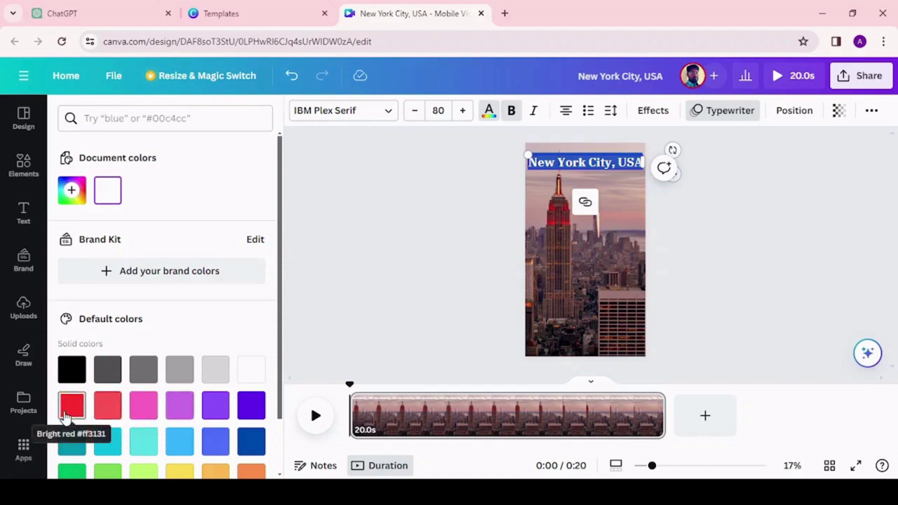
{"action": "left_click", "coordinate": [65, 414]}
{"action": "key", "text": "Escape"}
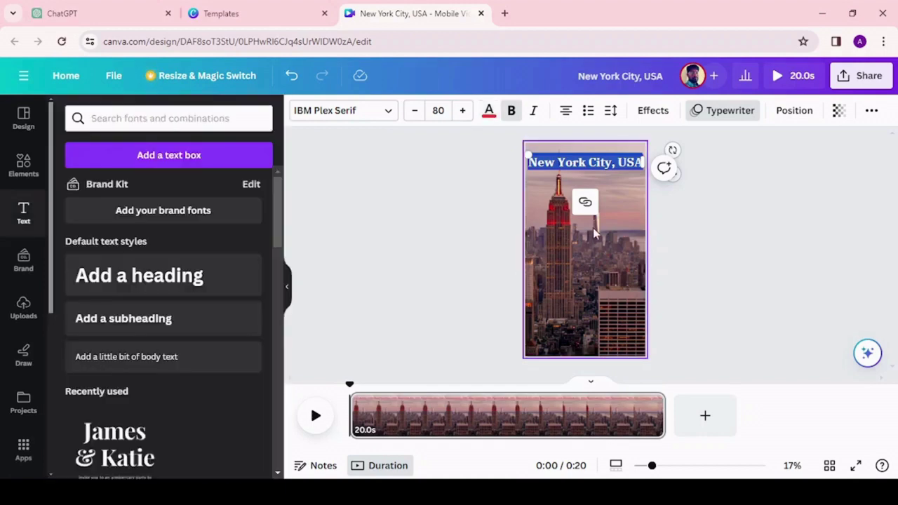
Step: Add a new heading text box, then select the New York City description paragraph in ChatGPT
{"action": "left_click", "coordinate": [669, 253]}
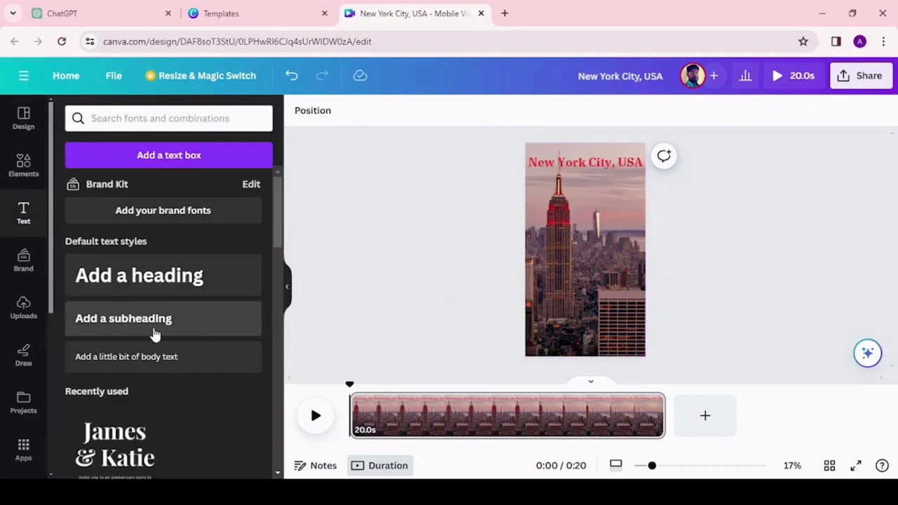
{"action": "left_click", "coordinate": [130, 293]}
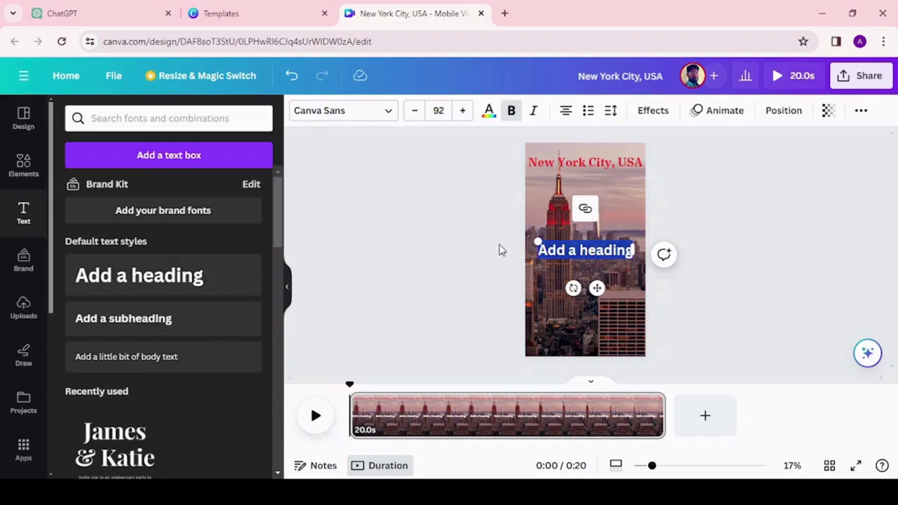
{"action": "left_click", "coordinate": [104, 23]}
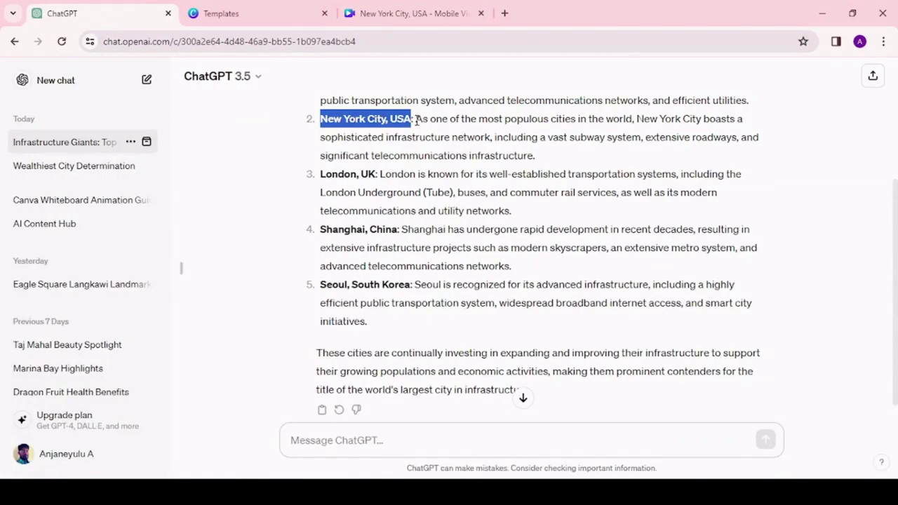
{"action": "left_click_drag", "start_coordinate": [416, 119], "coordinate": [537, 161]}
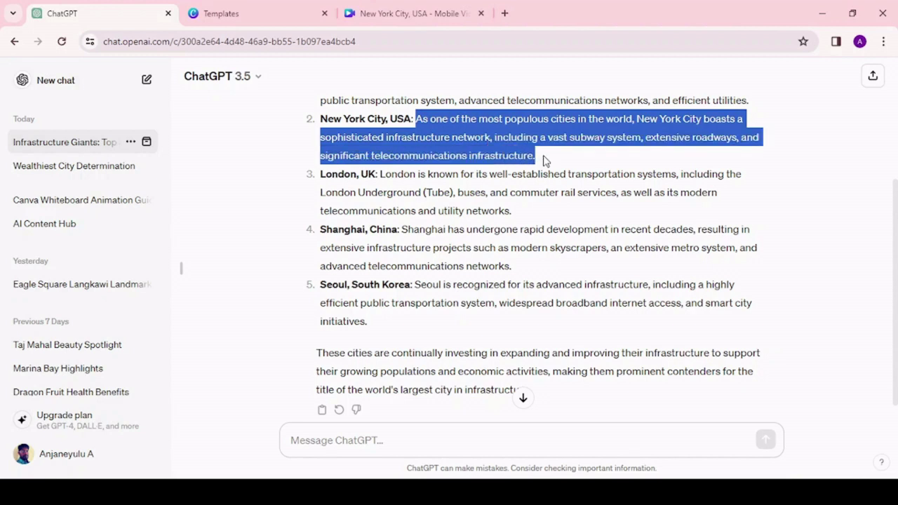
Step: Paste the New York City description over the placeholder heading and select all its text
{"action": "left_click", "coordinate": [403, 14]}
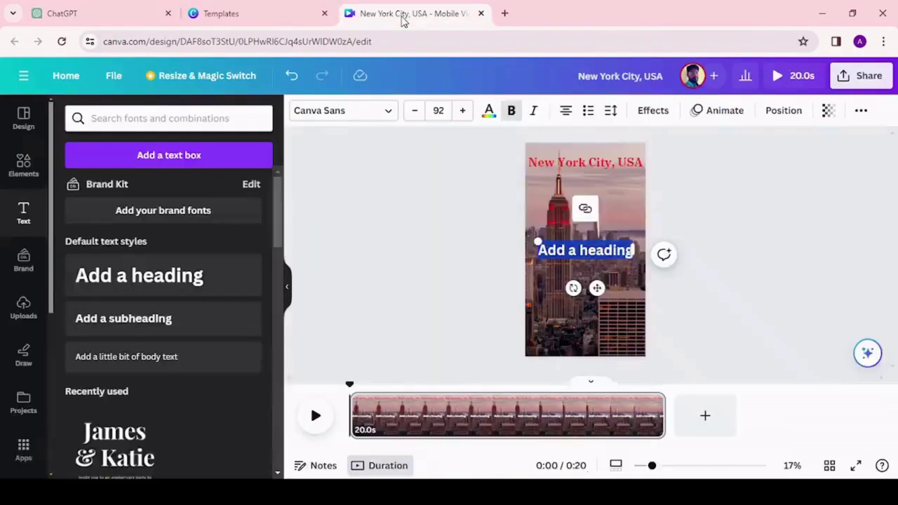
{"action": "double_click", "coordinate": [561, 250]}
{"action": "key", "text": "ctrl+v"}
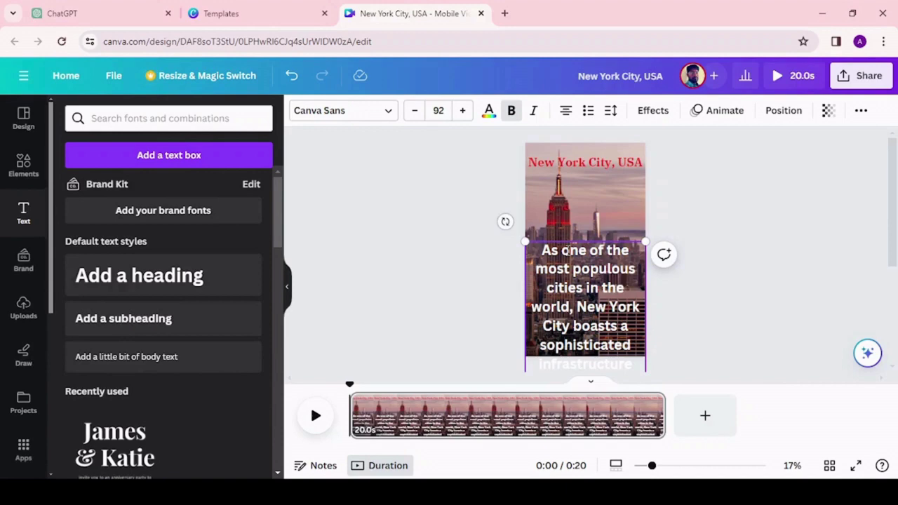
{"action": "left_click_drag", "start_coordinate": [537, 249], "coordinate": [640, 367]}
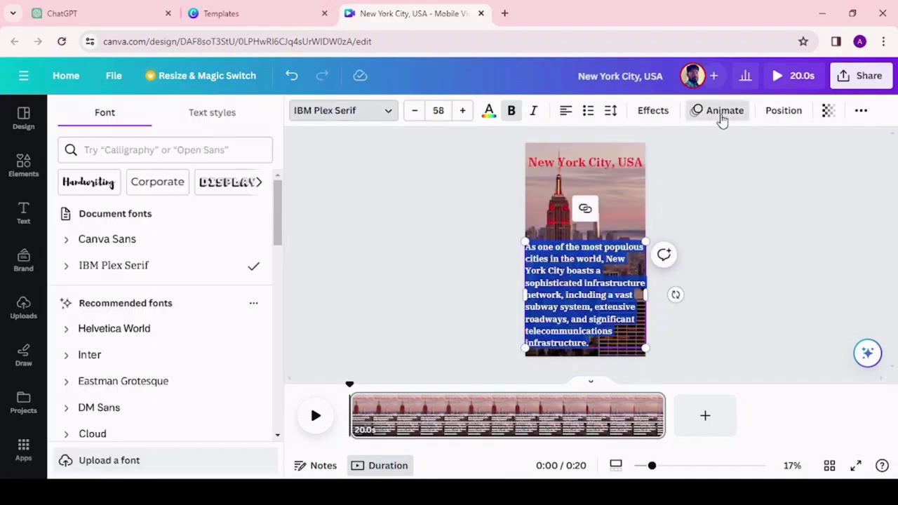
Step: Apply the Typewriter animation from Writing to the New York City description paragraph
{"action": "left_click", "coordinate": [722, 114]}
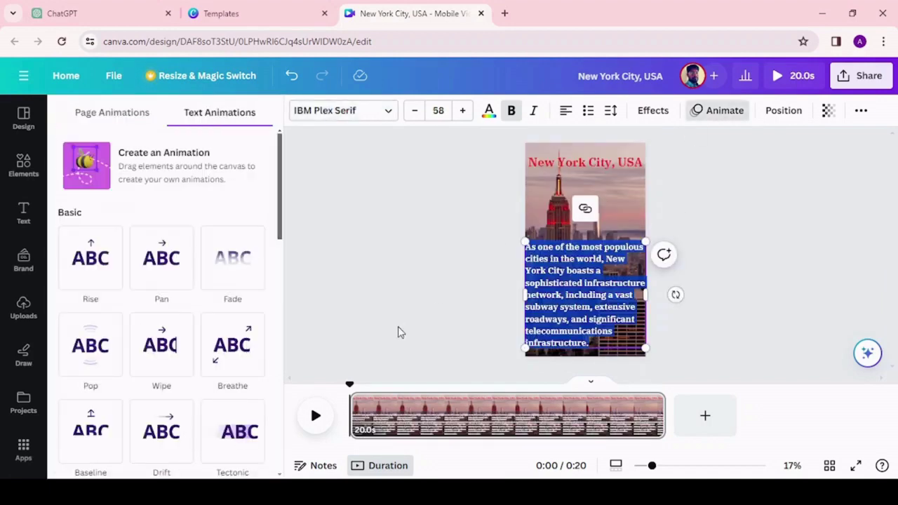
{"action": "left_click_drag", "start_coordinate": [281, 233], "coordinate": [283, 290]}
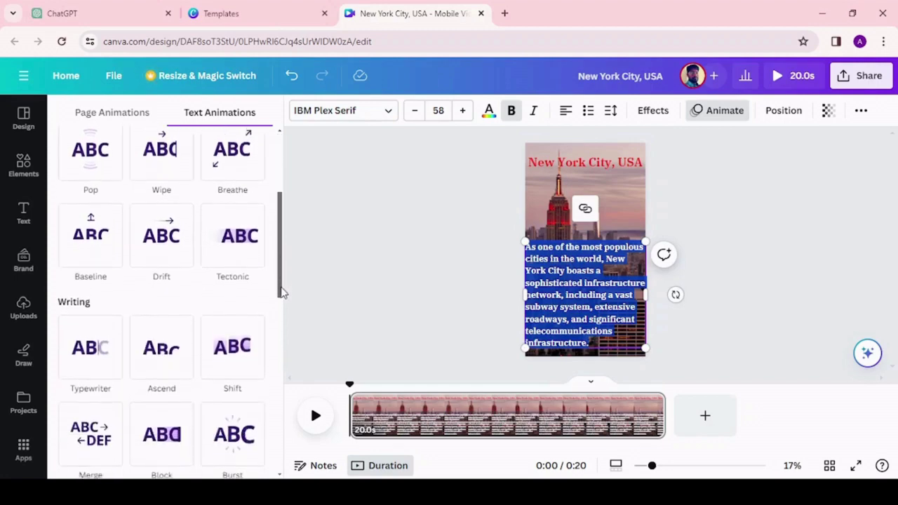
{"action": "left_click", "coordinate": [90, 342]}
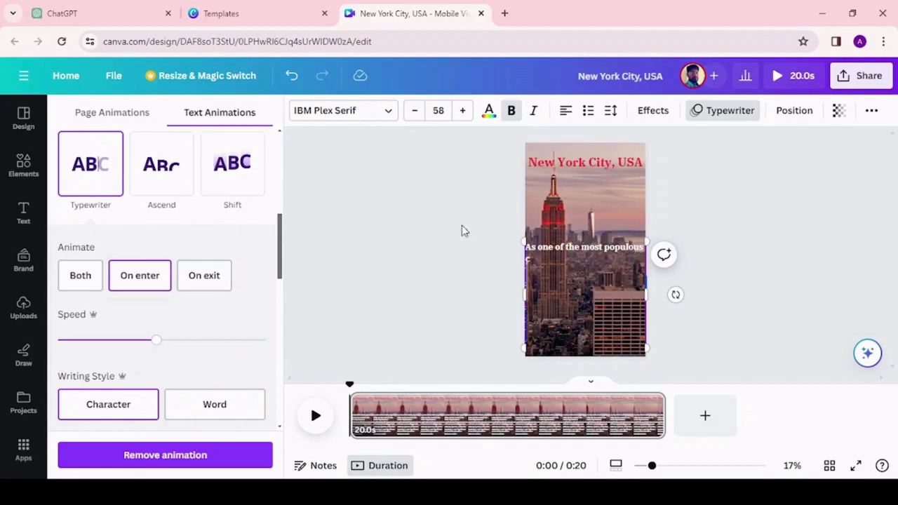
{"action": "left_click", "coordinate": [568, 164]}
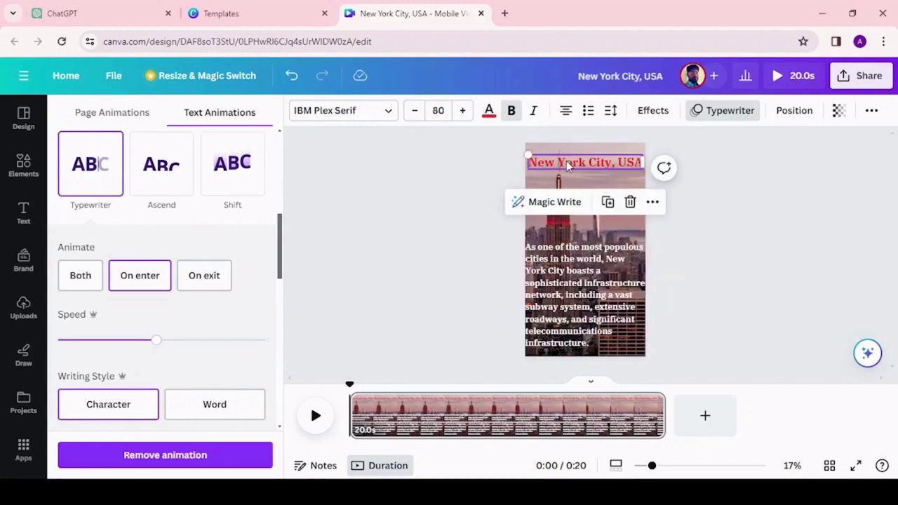
Step: Show the timing track and move the description's start to about 6 seconds in
{"action": "right_click", "coordinate": [568, 165]}
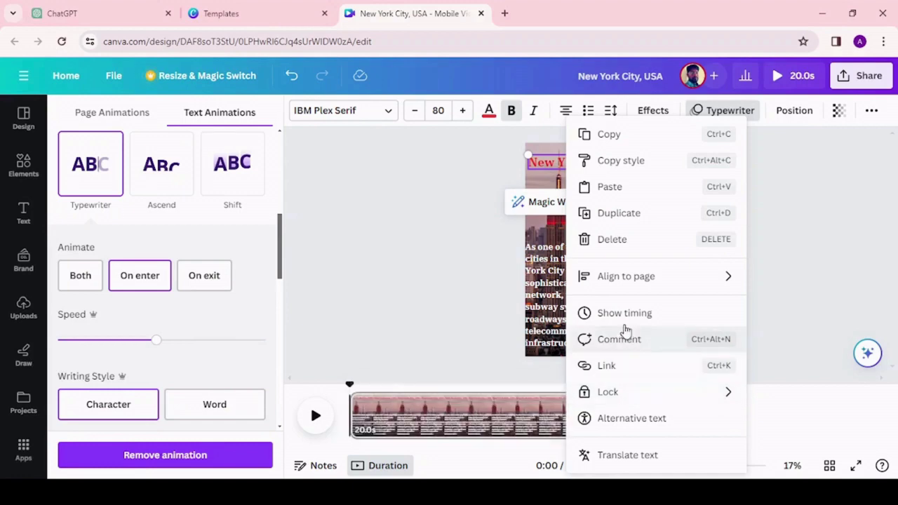
{"action": "left_click", "coordinate": [619, 321]}
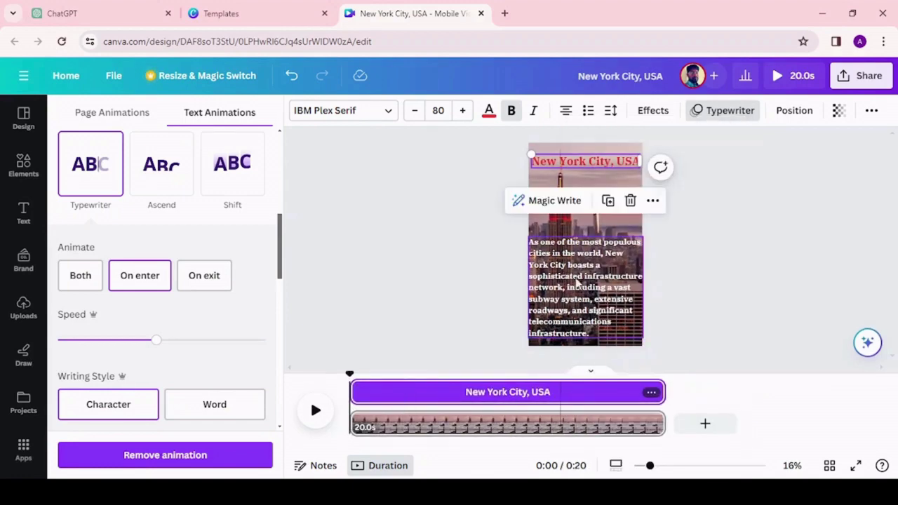
{"action": "left_click", "coordinate": [561, 263]}
{"action": "mouse_move", "coordinate": [354, 391]}
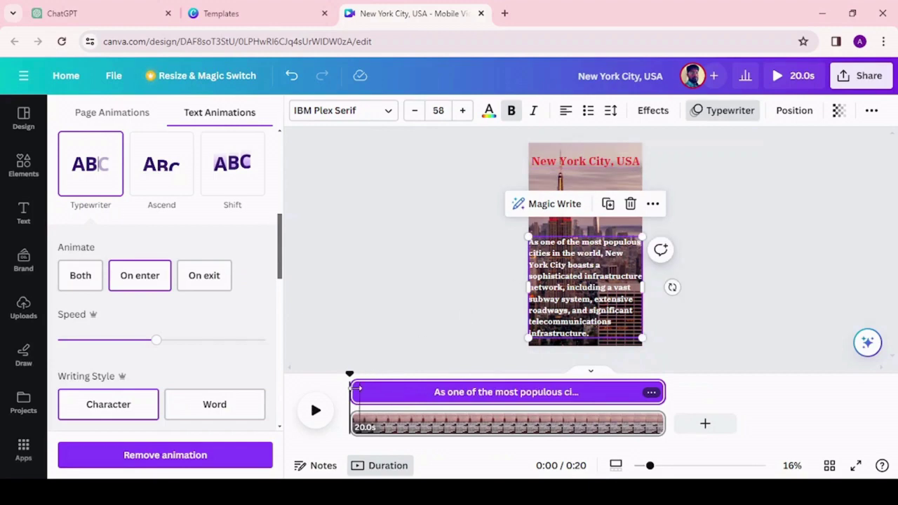
{"action": "left_click_drag", "start_coordinate": [356, 393], "coordinate": [442, 392]}
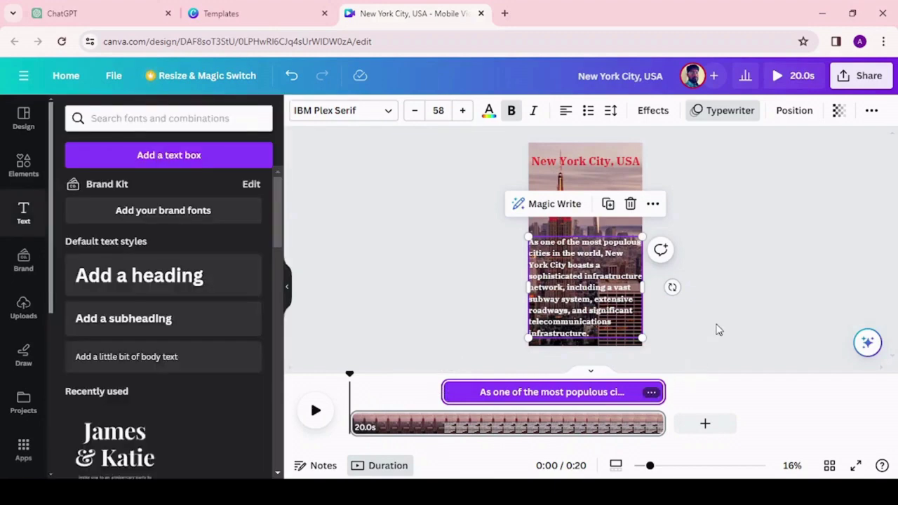
{"action": "left_click", "coordinate": [432, 274]}
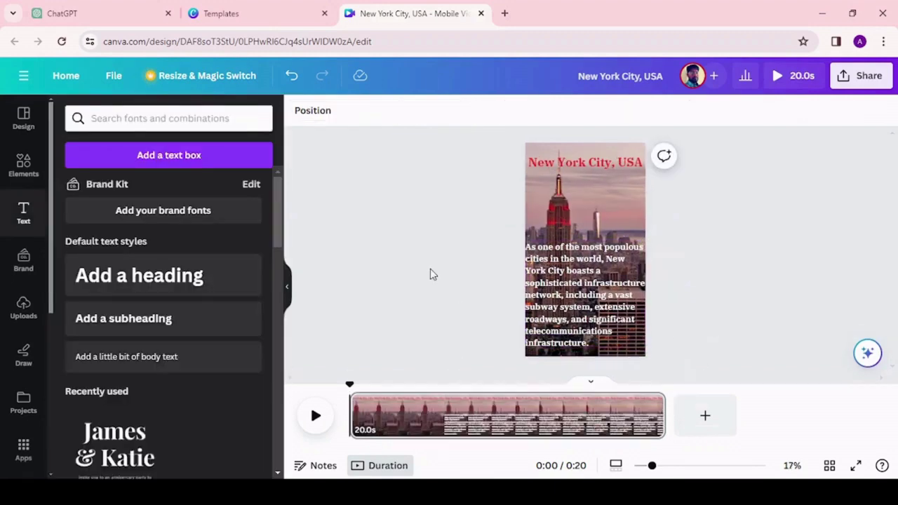
{"action": "left_click", "coordinate": [317, 417]}
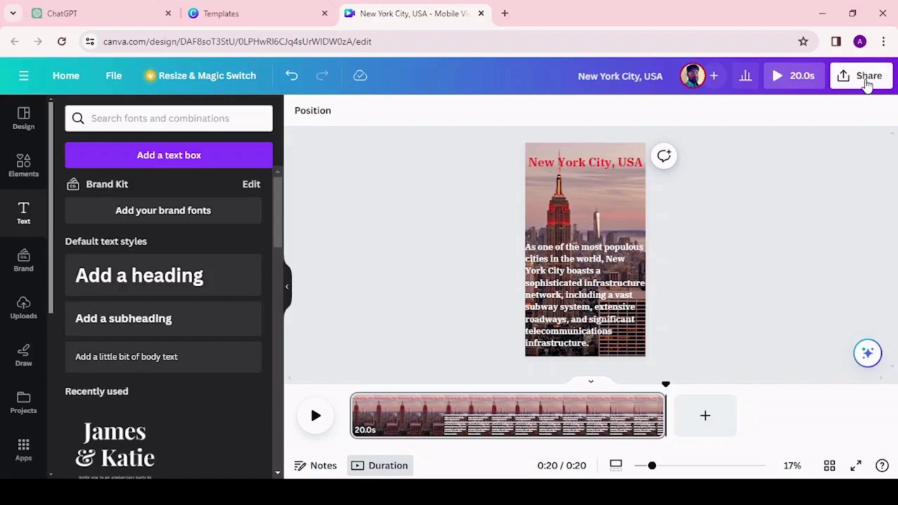
Step: Download the New York City design as a 1080p MP4 video via Share
{"action": "left_click", "coordinate": [867, 79]}
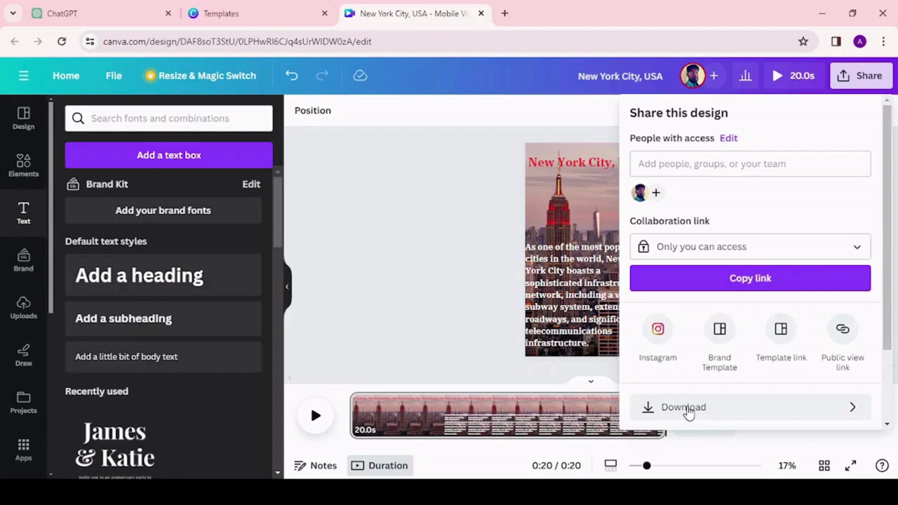
{"action": "left_click", "coordinate": [688, 410]}
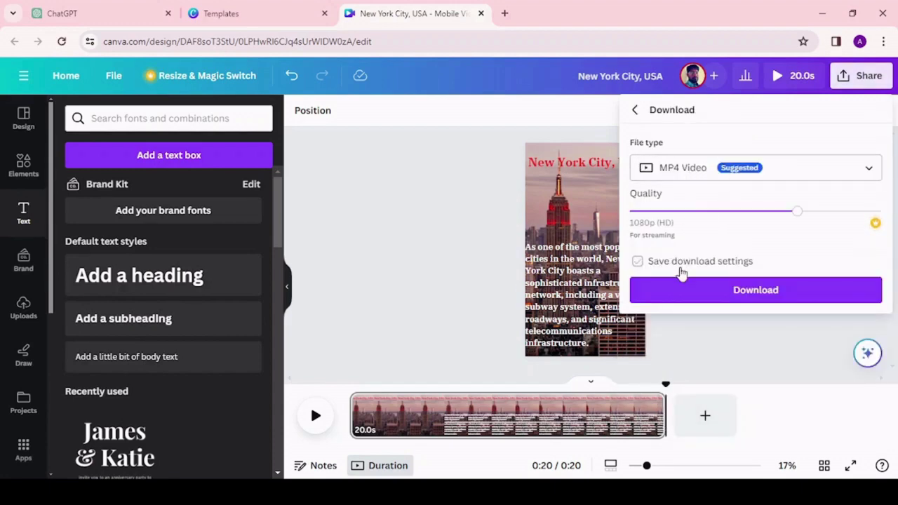
{"action": "left_click", "coordinate": [764, 293]}
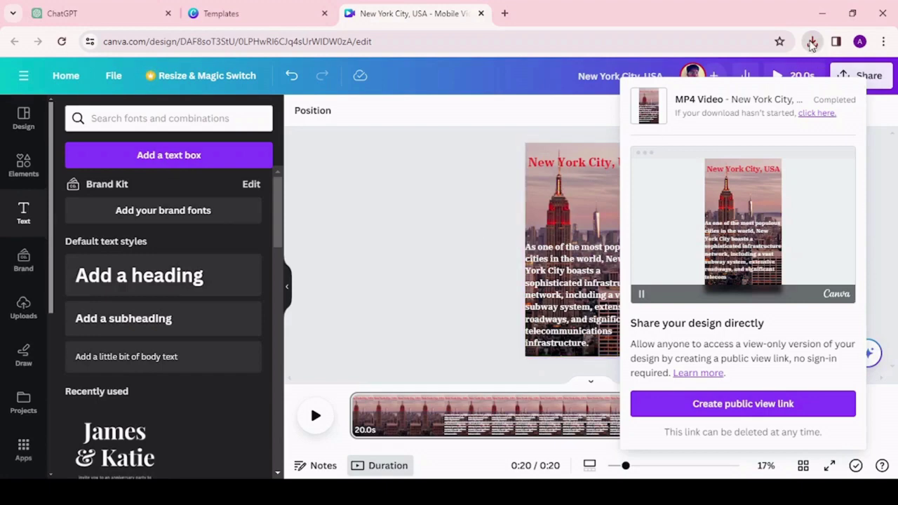
Step: Open a new Chrome tab on Google and show the Google apps list
{"action": "left_click", "coordinate": [505, 14]}
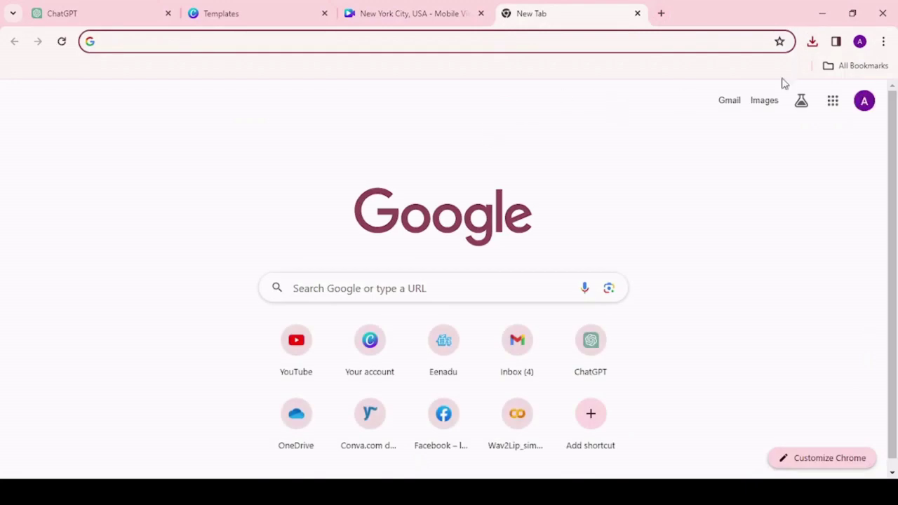
{"action": "left_click", "coordinate": [832, 101]}
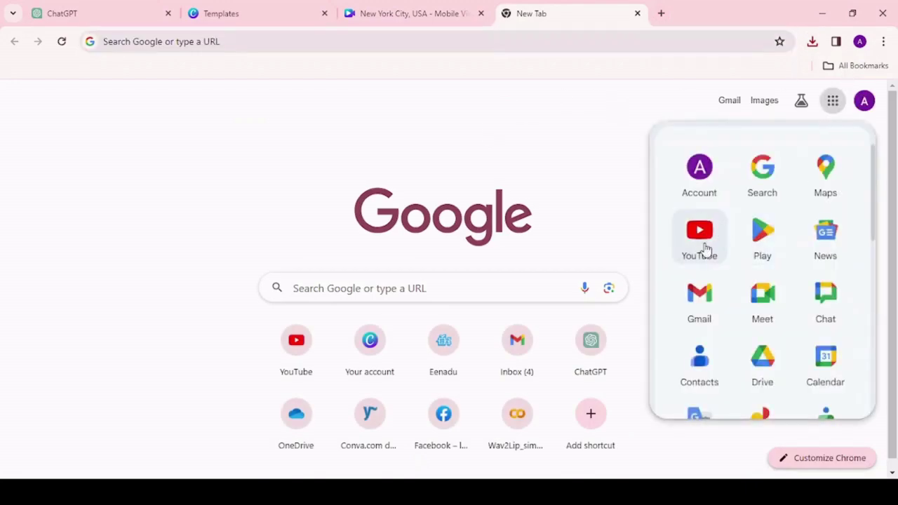